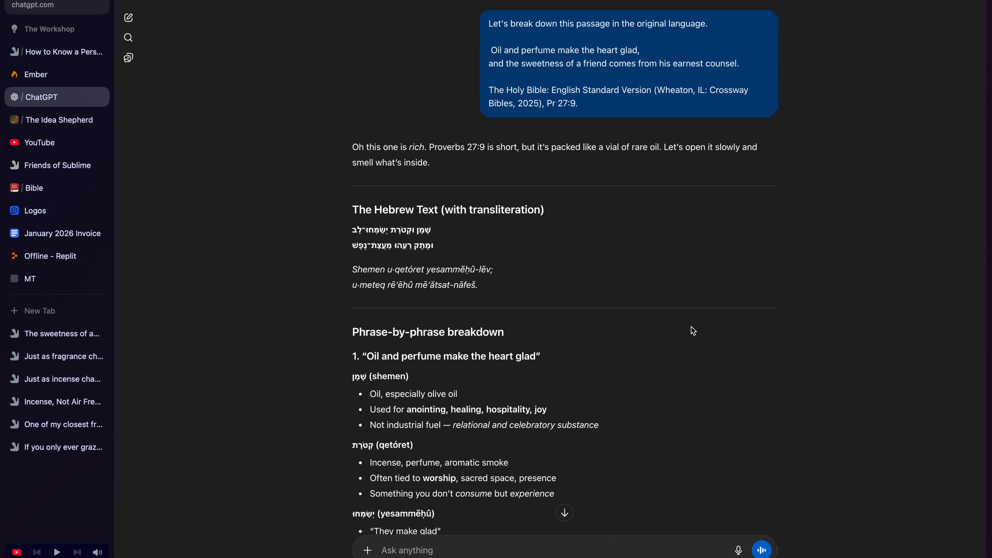
# Step: Read the Proverbs 27:9 prompt and the phrase-by-phrase Hebrew breakdown through to the follow-up message about the fragrance of a life
pyautogui.moveTo(585, 114)
pyautogui.moveTo(583, 110); pyautogui.dragTo(490, 31)
pyautogui.click(582, 109)
pyautogui.scroll(-5, 617, 272)
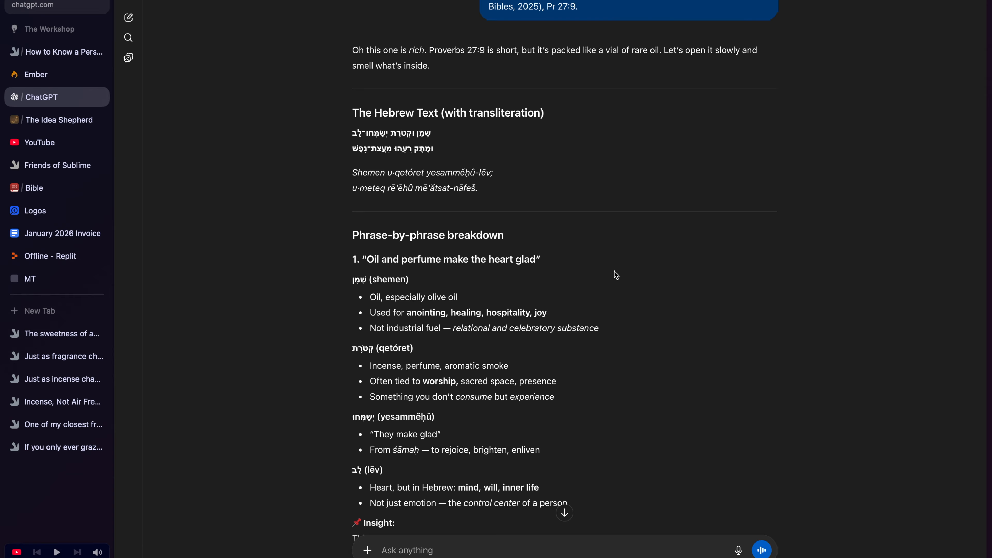
pyautogui.scroll(-3, 615, 276)
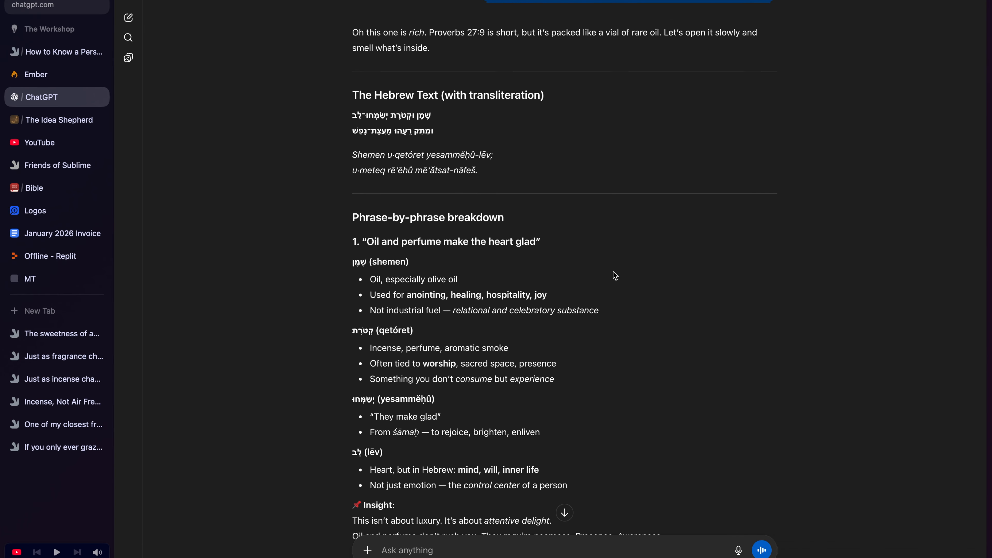
pyautogui.scroll(-15, 615, 275)
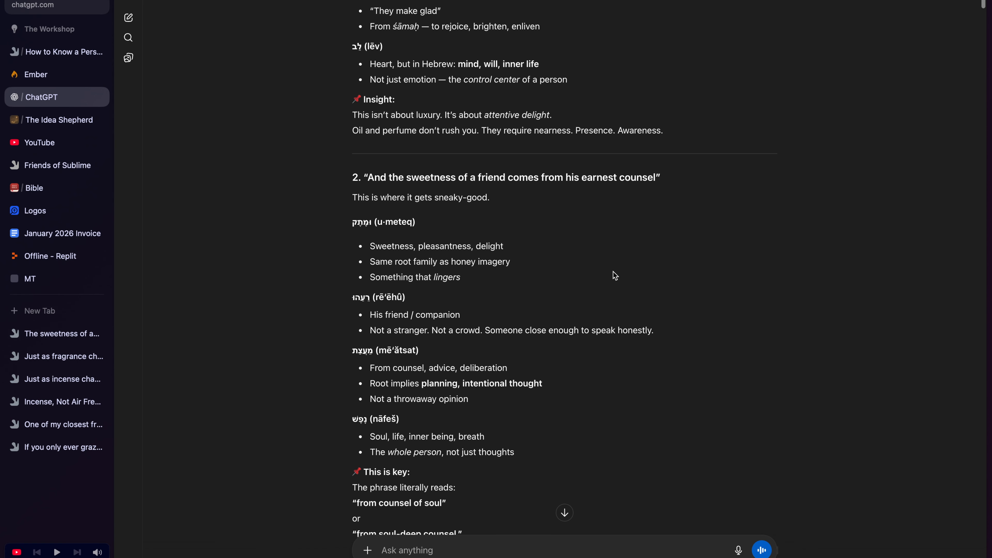
pyautogui.scroll(-10, 615, 275)
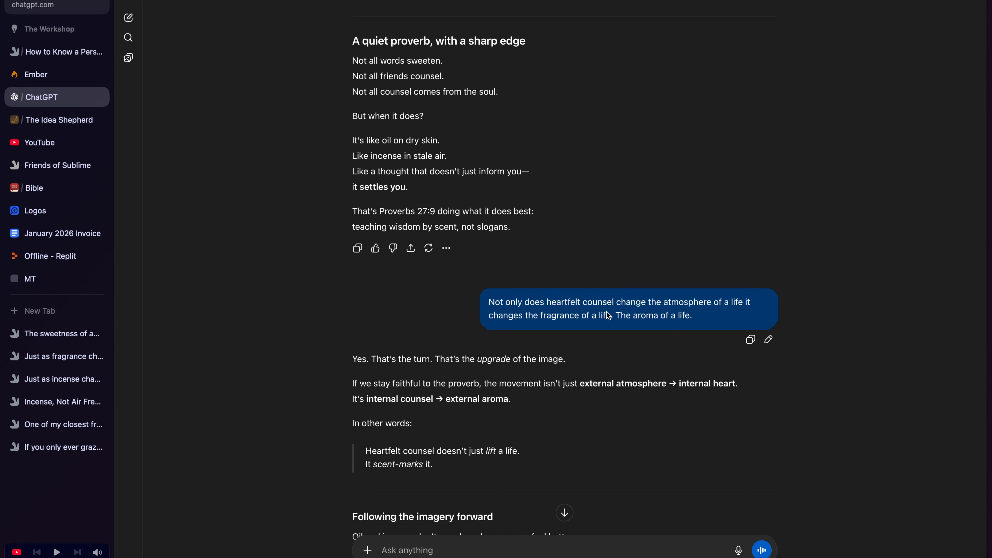
pyautogui.tripleClick(594, 309)
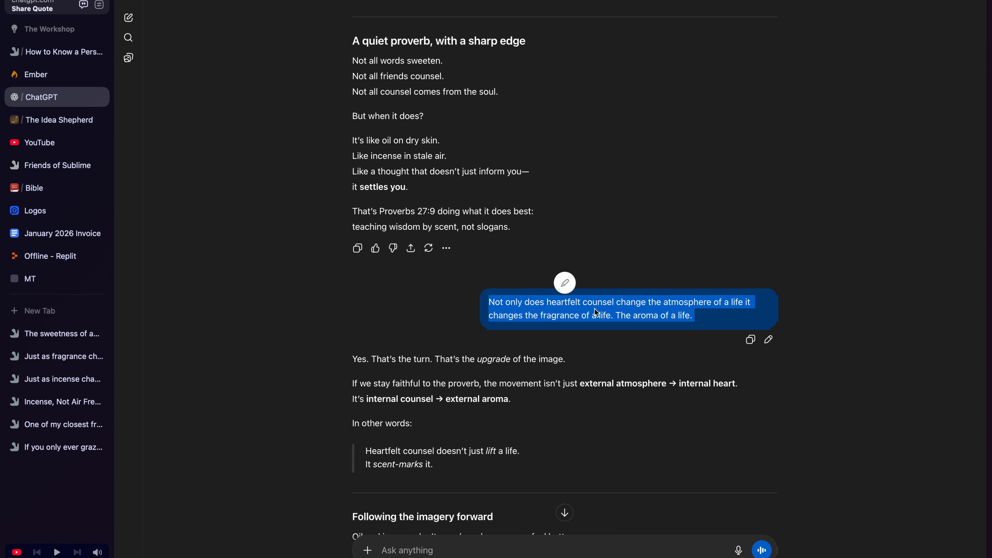
pyautogui.click(615, 266)
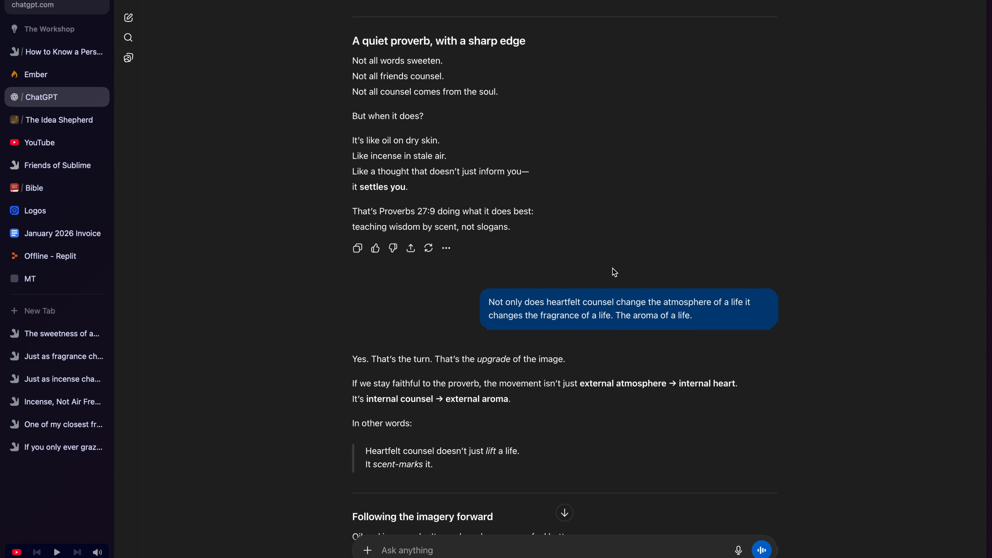
# Step: Examine "The comparison at work" section, highlighting the quote that begins "Just as fragrance changes the atmosphere of a room"
pyautogui.scroll(10, 615, 273)
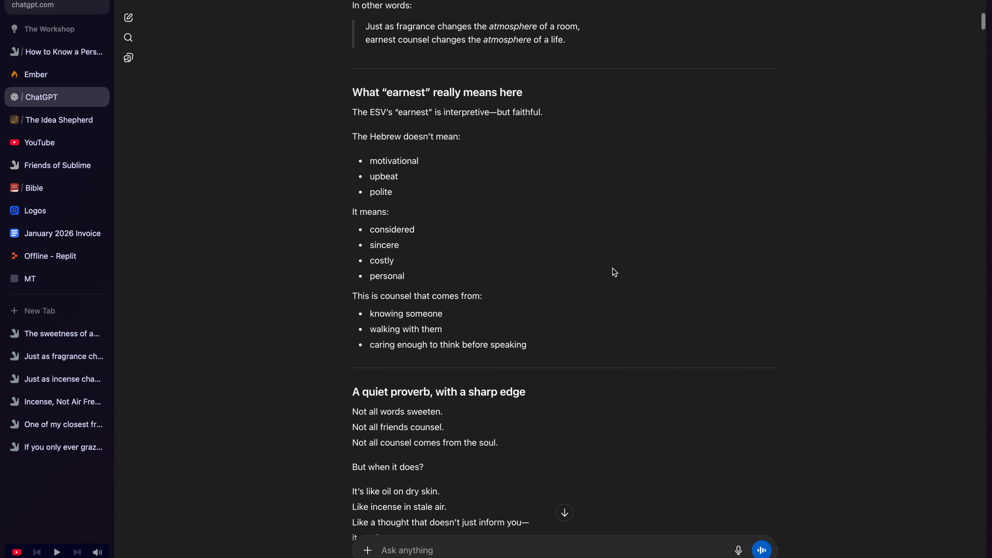
pyautogui.scroll(3, 615, 272)
pyautogui.moveTo(366, 129); pyautogui.dragTo(576, 147)
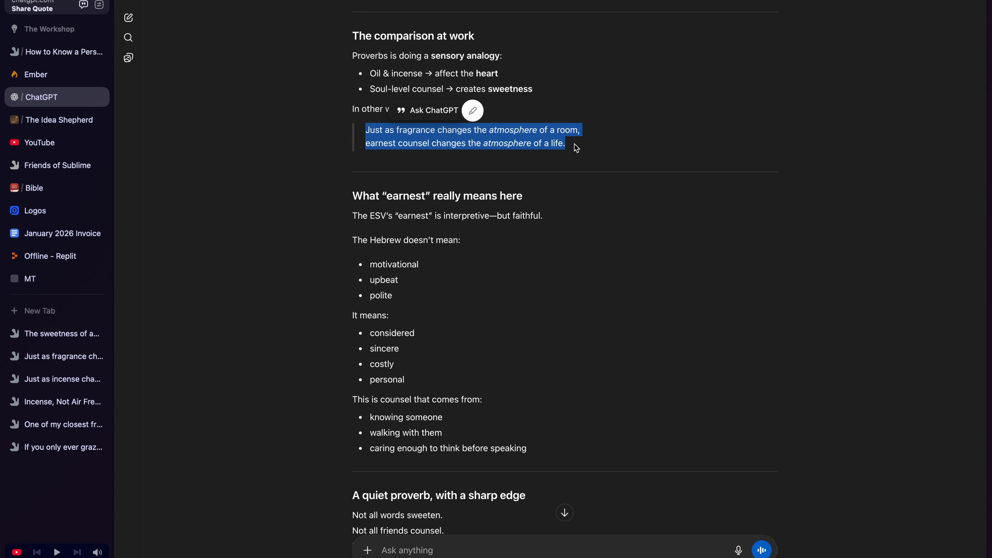
pyautogui.click(572, 156)
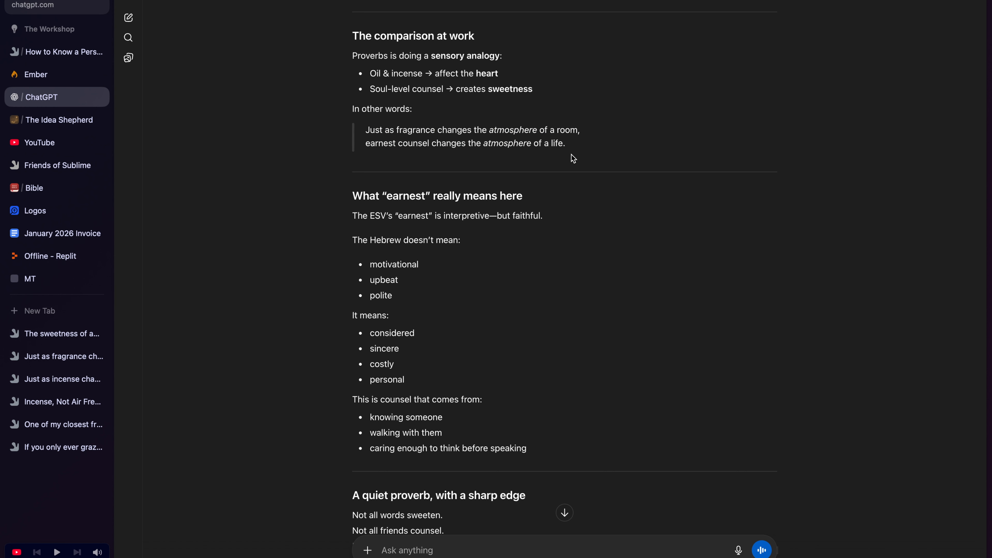
pyautogui.scroll(2, 573, 157)
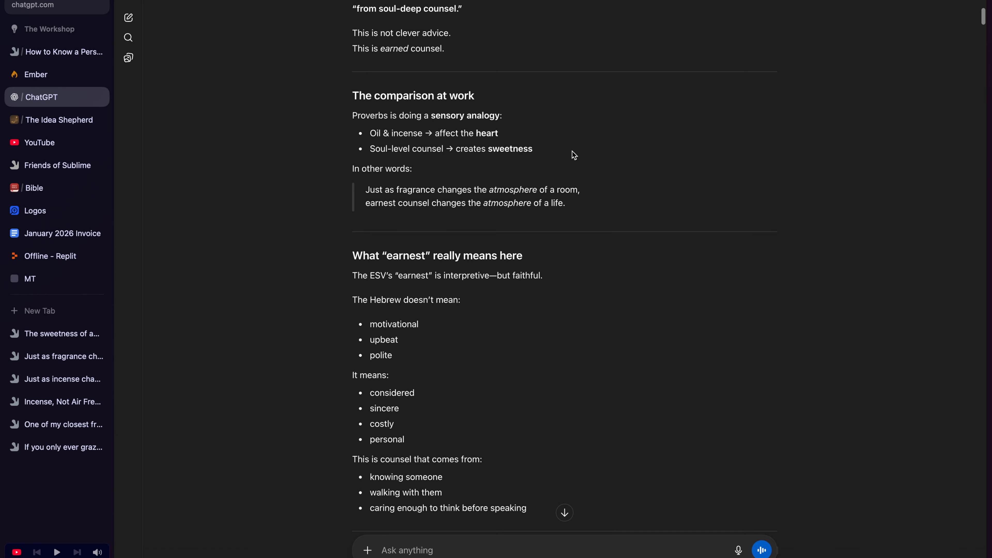
pyautogui.scroll(1, 566, 172)
pyautogui.scroll(1, 395, 238)
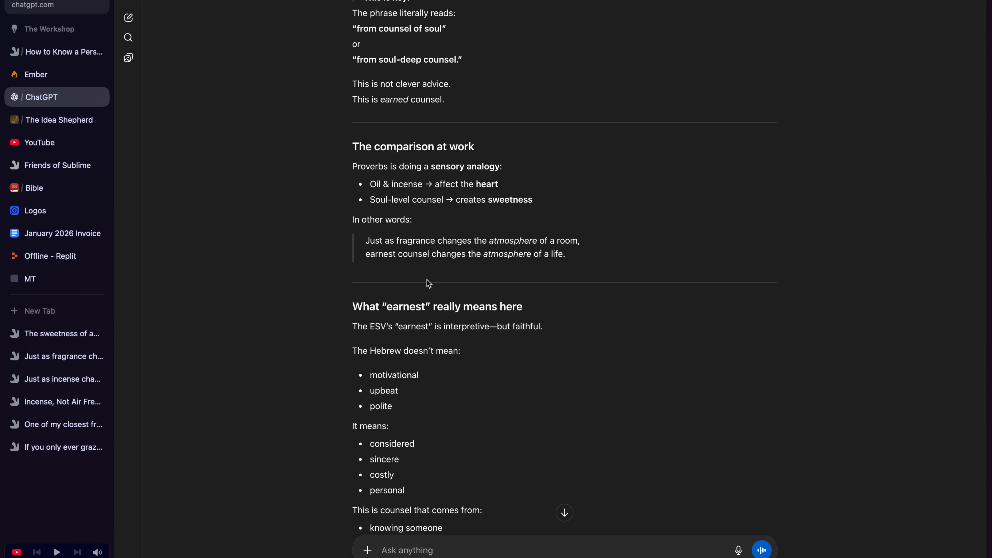
# Step: Highlight and reread the follow-up message "Not only does heartfelt counsel change the atmosphere of a life"
pyautogui.scroll(-10, 453, 323)
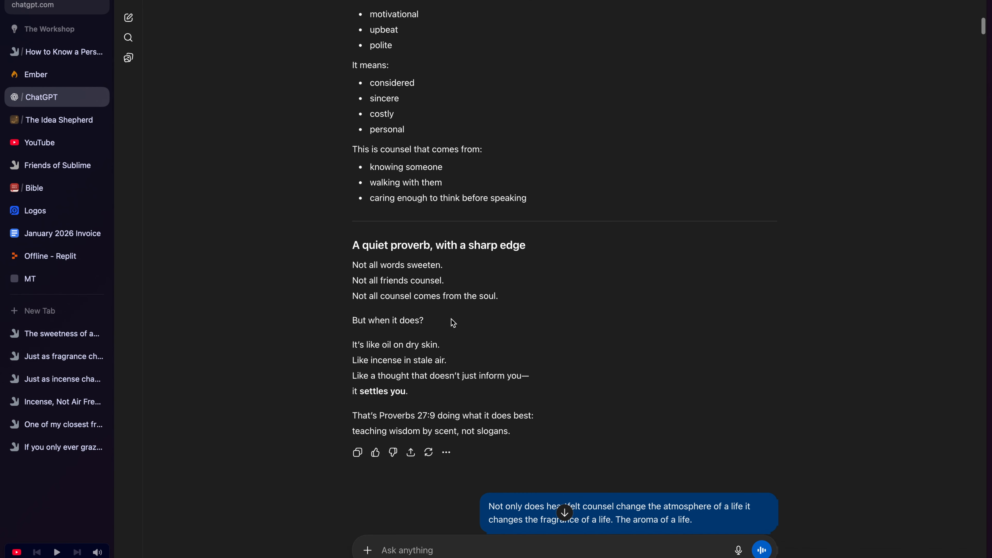
pyautogui.scroll(-2, 453, 323)
pyautogui.moveTo(489, 287); pyautogui.dragTo(708, 301)
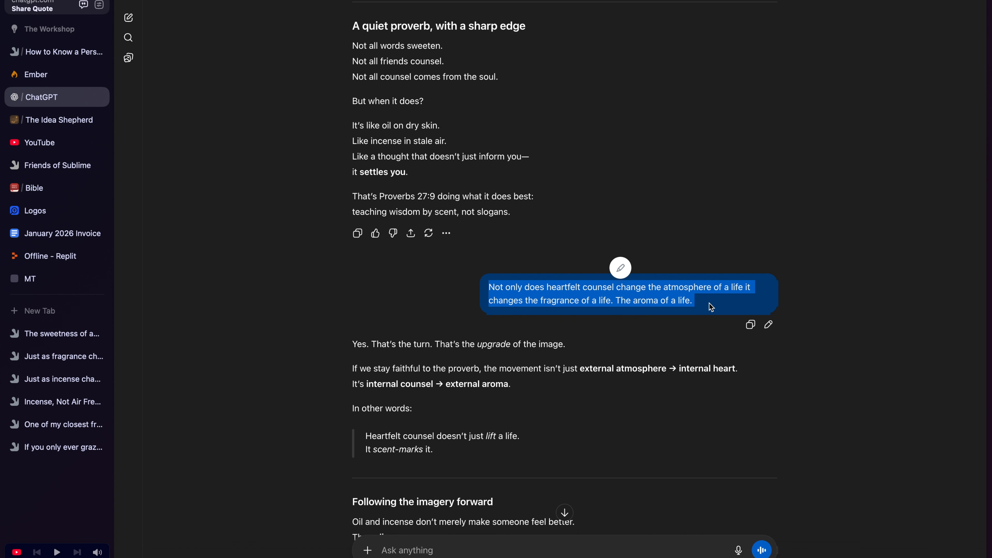
pyautogui.click(699, 309)
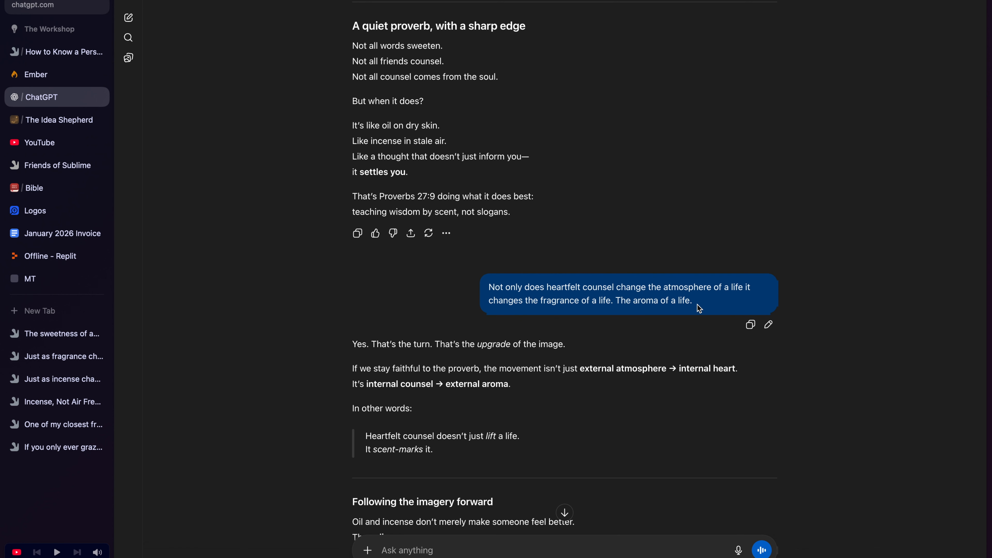
pyautogui.scroll(20, 699, 309)
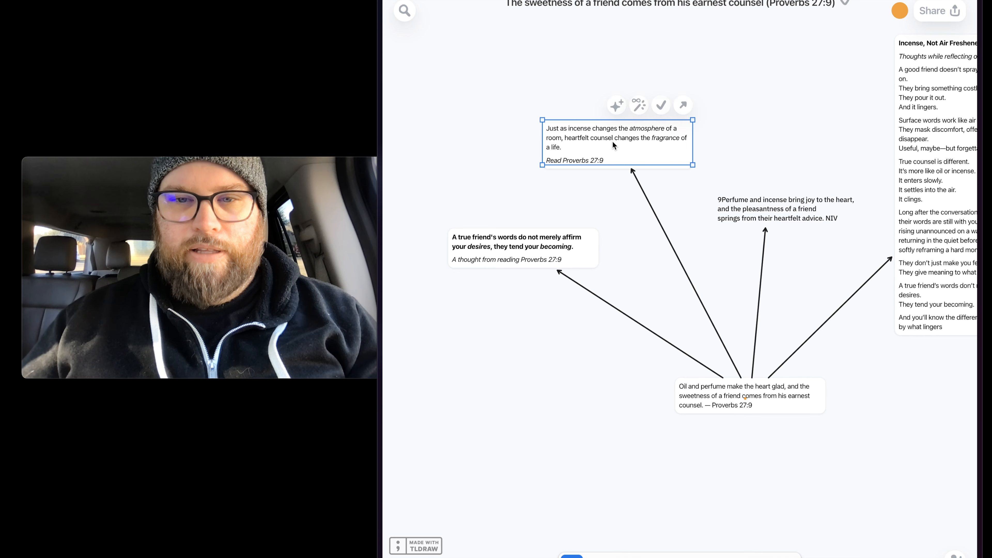
# Step: Open the full page of the "Just as incense changes the atmosphere of a room" card from the Proverbs 27:9 canvas
pyautogui.scroll(5, 613, 141)
pyautogui.click(609, 205)
pyautogui.click(596, 132)
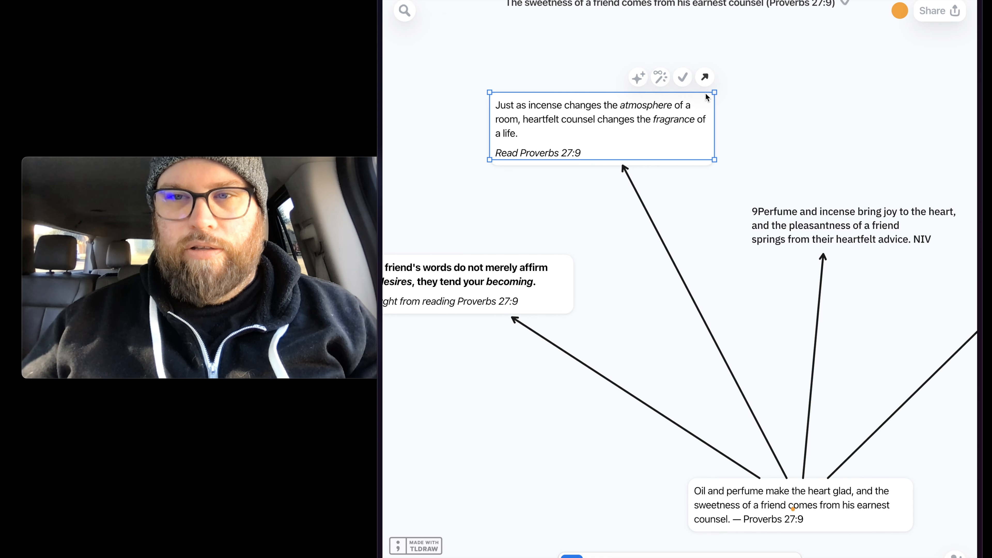
pyautogui.click(705, 80)
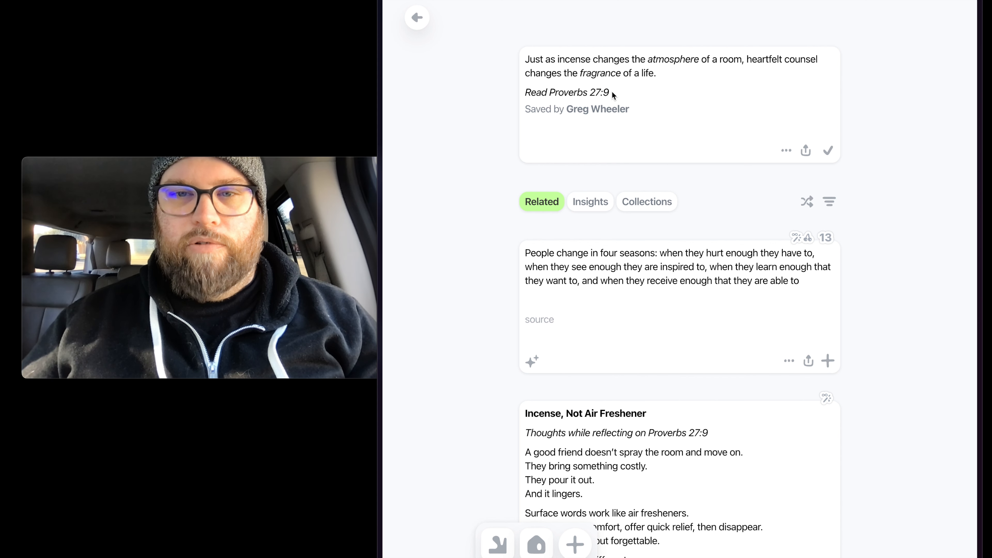
# Step: Review the collections assigned to the incense card, close the list, and highlight the card's full text including "Read Proverbs 27:9"
pyautogui.moveTo(613, 93); pyautogui.dragTo(647, 75)
pyautogui.click(787, 151)
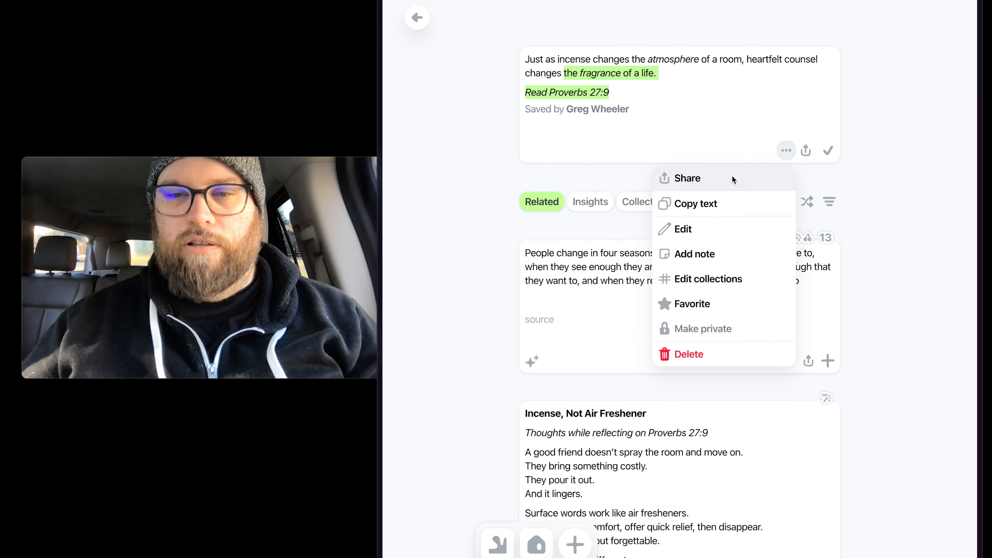
pyautogui.click(722, 278)
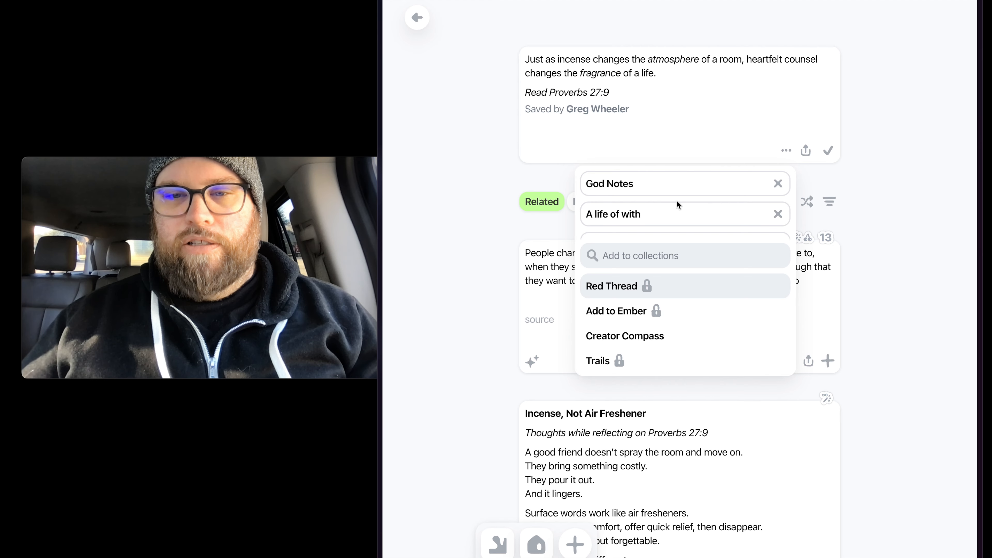
pyautogui.scroll(-1, 648, 197)
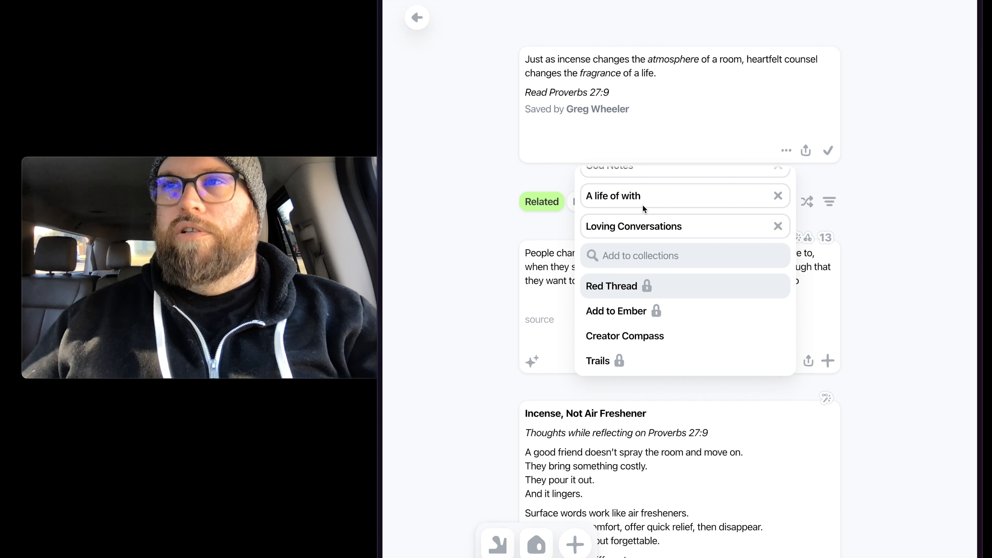
pyautogui.scroll(-1, 644, 216)
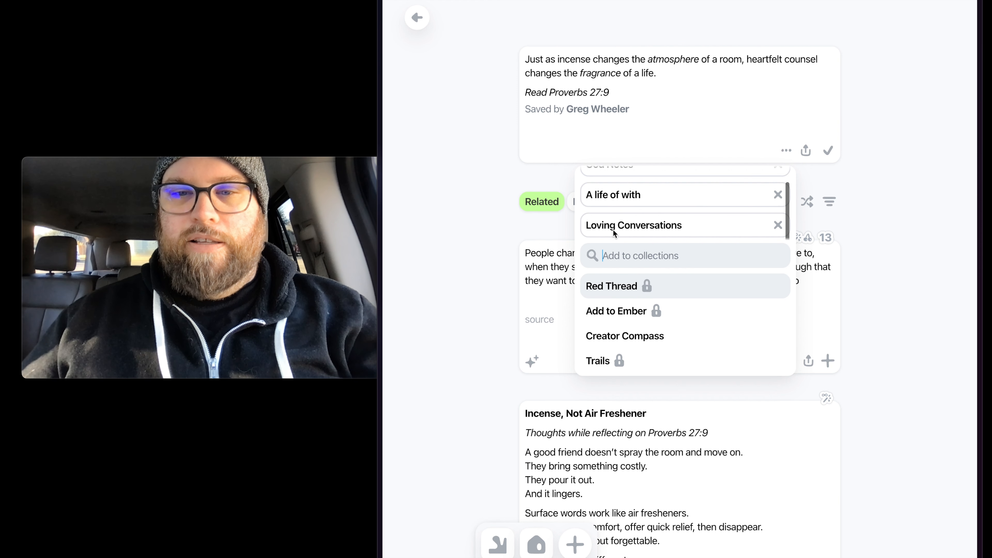
pyautogui.click(520, 181)
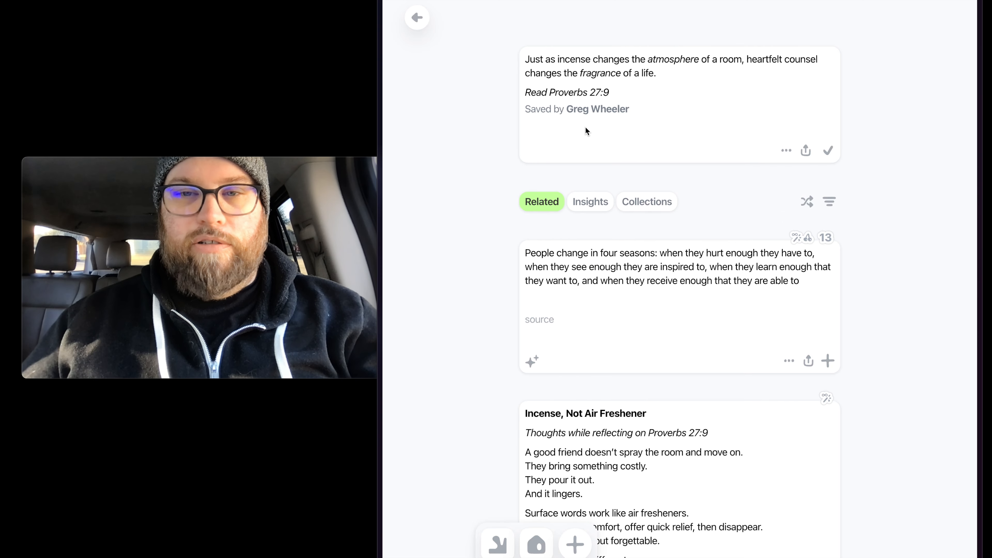
pyautogui.moveTo(657, 74); pyautogui.dragTo(535, 60)
pyautogui.moveTo(608, 92); pyautogui.dragTo(526, 64)
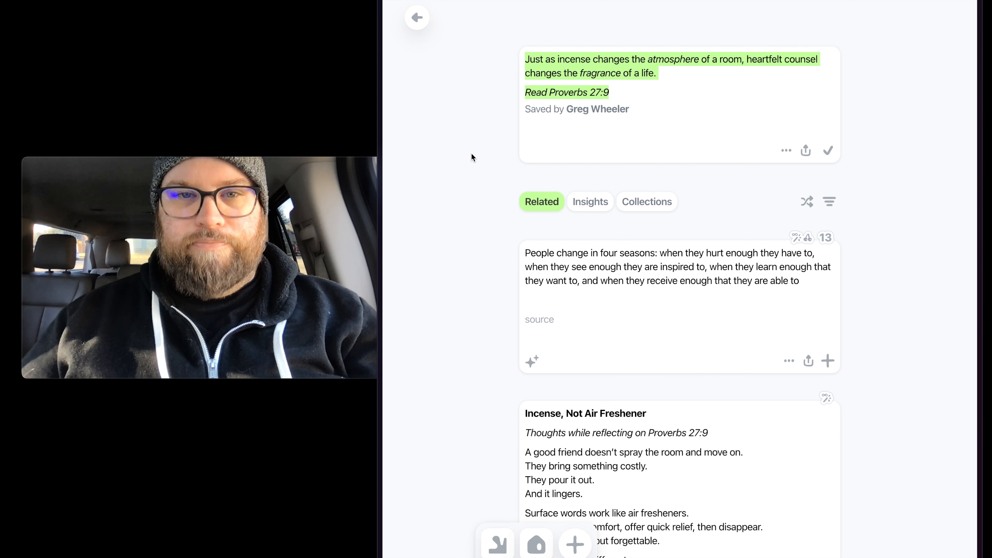
# Step: Return to the "The sweetness of a friend comes from his earnest counsel" canvas and examine the "Oil and perfume" verse card
pyautogui.moveTo(382, 157)
pyautogui.click(436, 350)
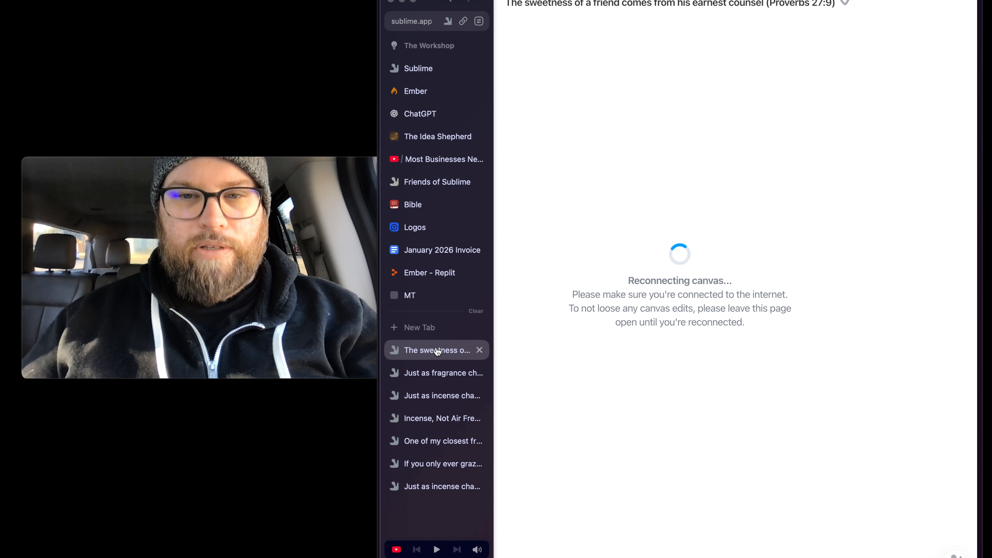
pyautogui.scroll(-5, 656, 371)
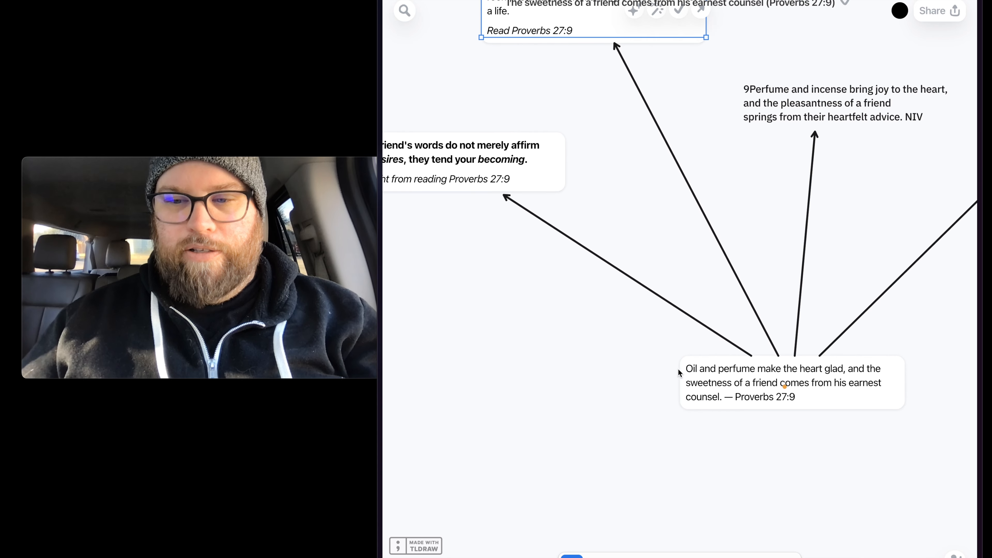
pyautogui.click(723, 390)
pyautogui.scroll(-3, 712, 392)
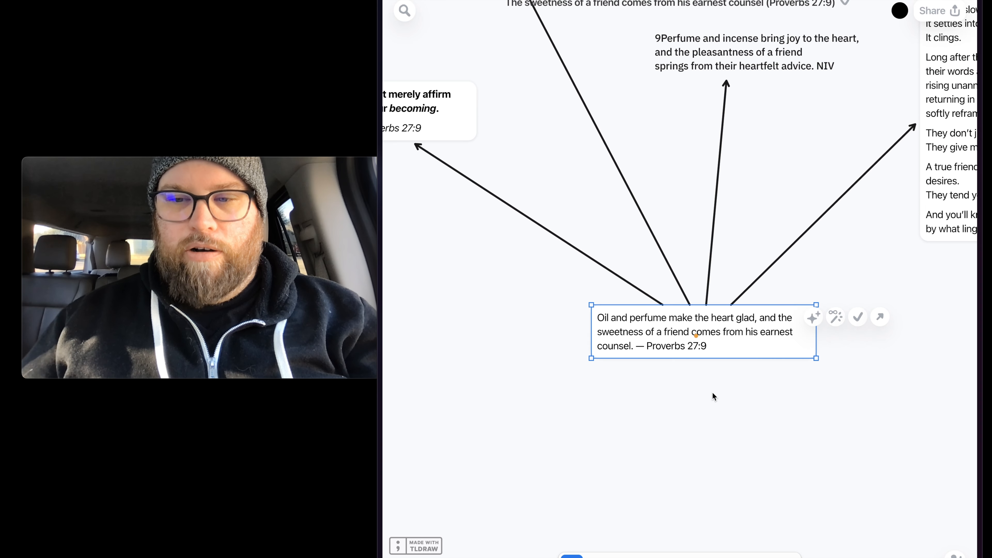
pyautogui.hscroll(1, 713, 391)
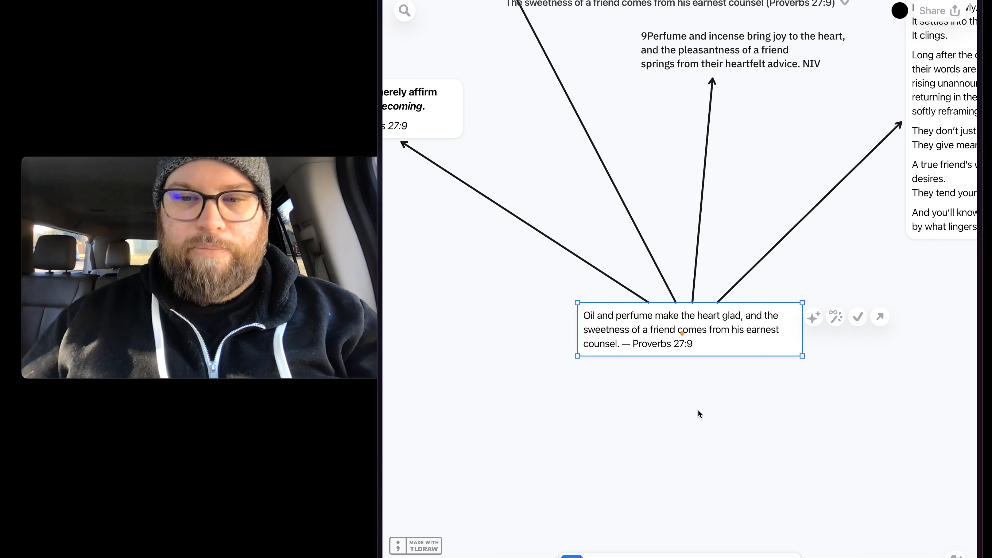
pyautogui.click(682, 407)
pyautogui.scroll(-2, 679, 392)
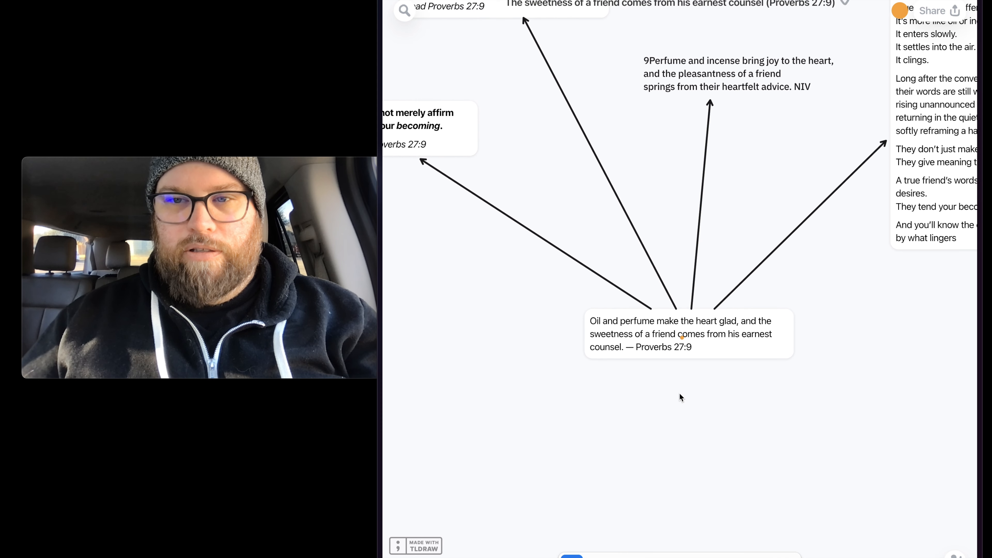
# Step: Examine the incense card on the canvas, including its "Read Proverbs 27:9" reference line
pyautogui.scroll(3, 679, 393)
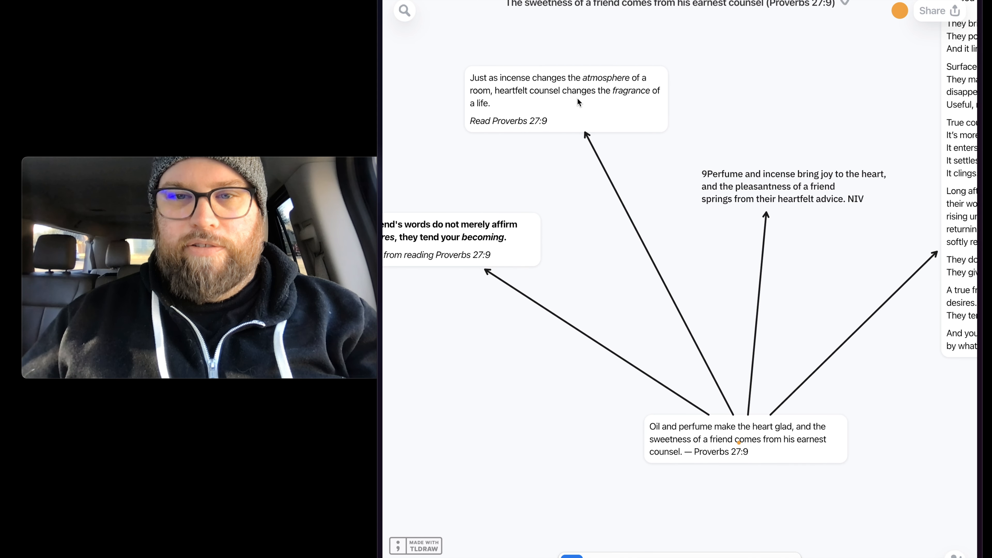
pyautogui.click(578, 102)
pyautogui.click(653, 258)
pyautogui.click(603, 112)
pyautogui.click(652, 183)
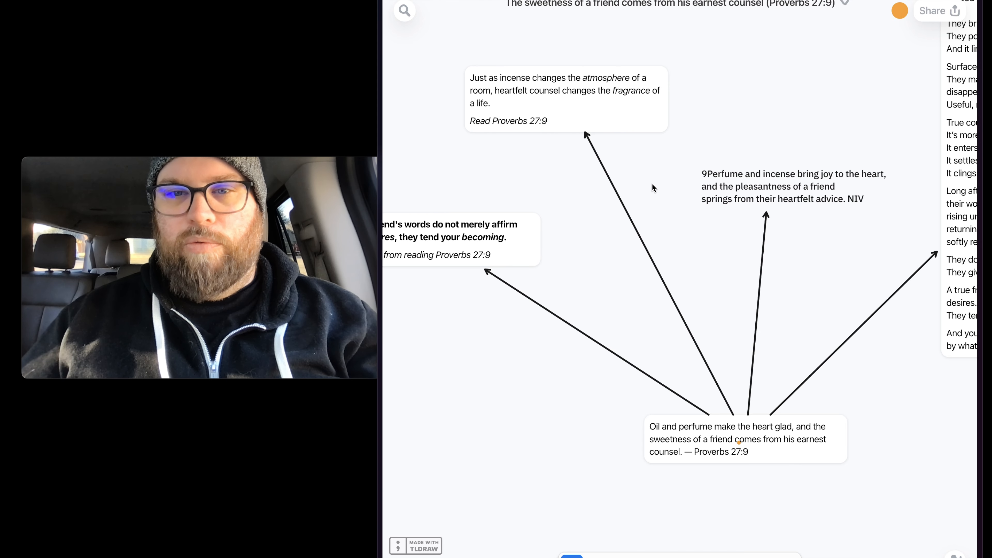
pyautogui.click(608, 108)
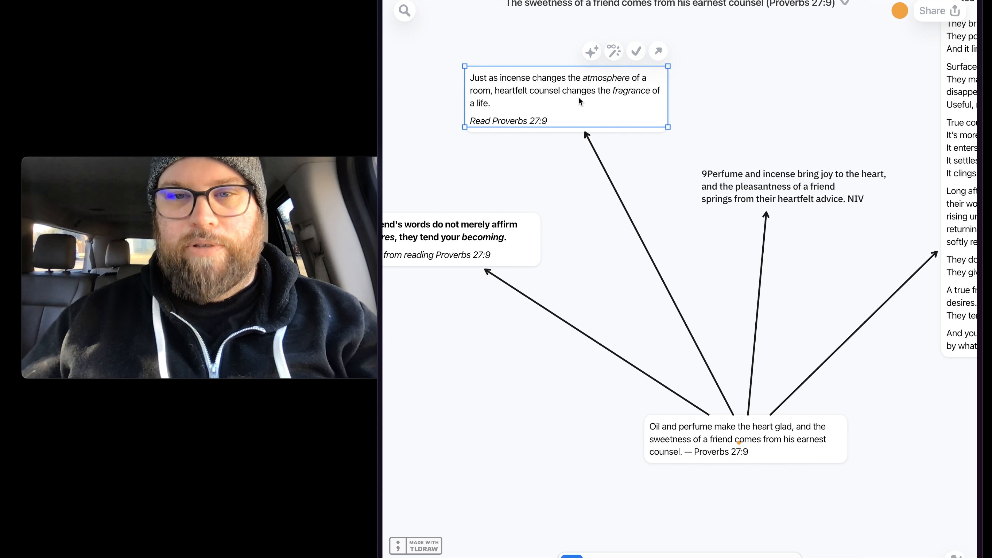
pyautogui.click(562, 125)
pyautogui.click(562, 123)
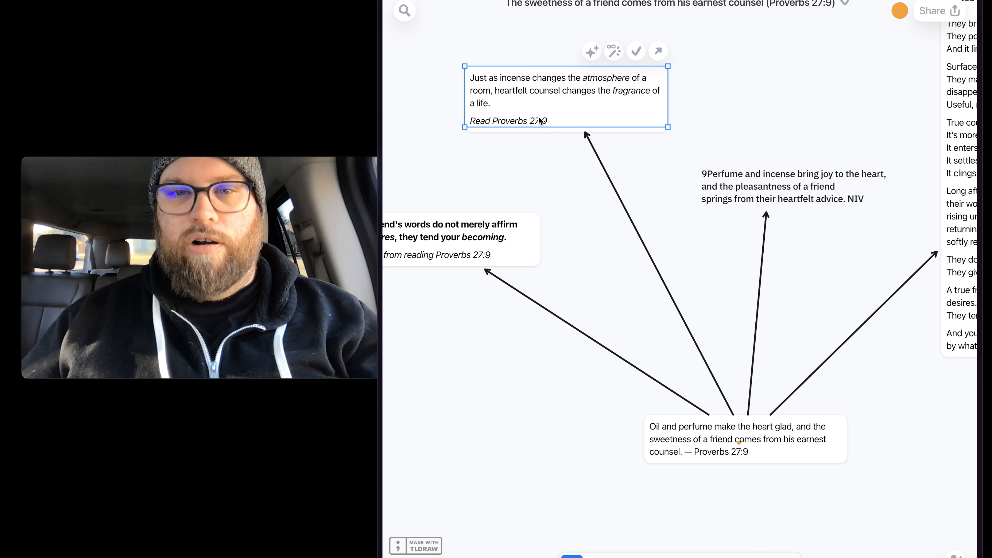
# Step: Survey the cards linked to the Proverbs 27:9 verse, briefly selecting the incense card among them
pyautogui.click(543, 240)
pyautogui.scroll(-3, 543, 240)
pyautogui.hscroll(1, 606, 289)
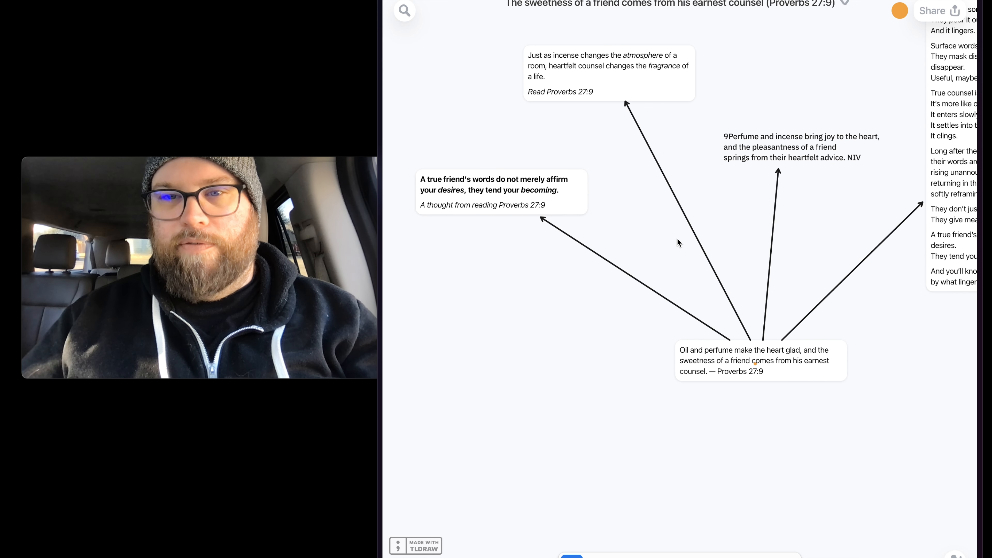
pyautogui.click(600, 97)
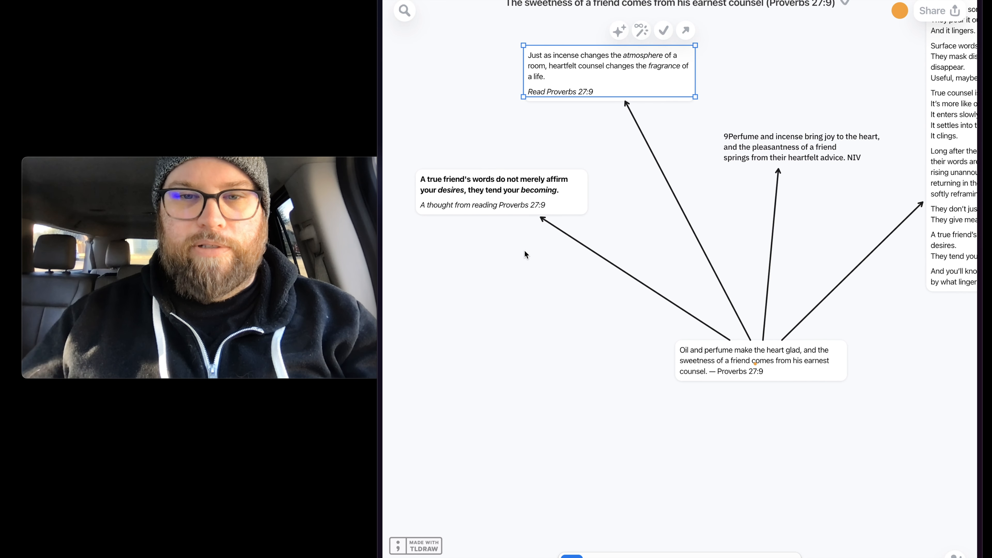
pyautogui.click(512, 247)
# Step: Switch to the ChatGPT conversation and examine the "Not only does heartfelt counsel change the atmosphere of a life" prompt and its reply
pyautogui.scroll(20, 643, 298)
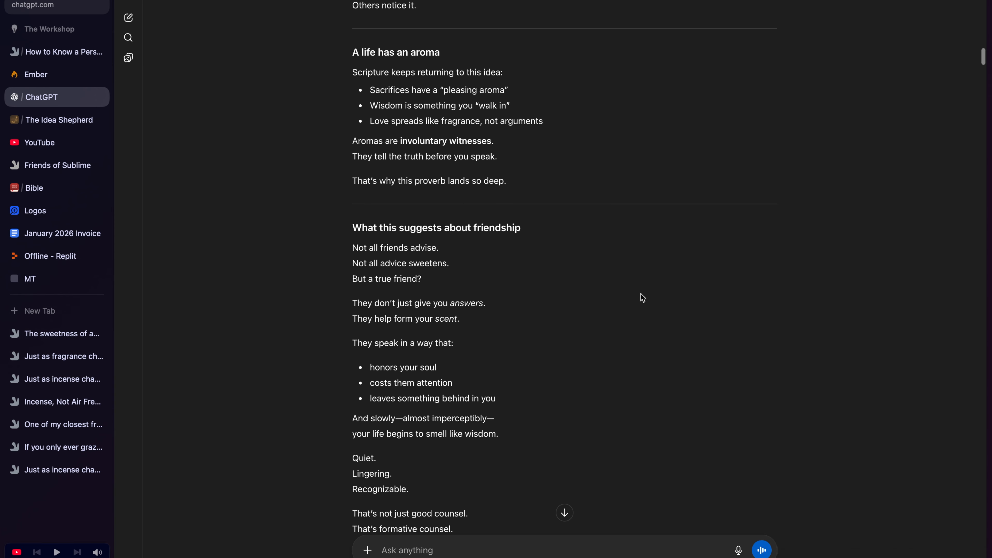
pyautogui.scroll(4, 643, 298)
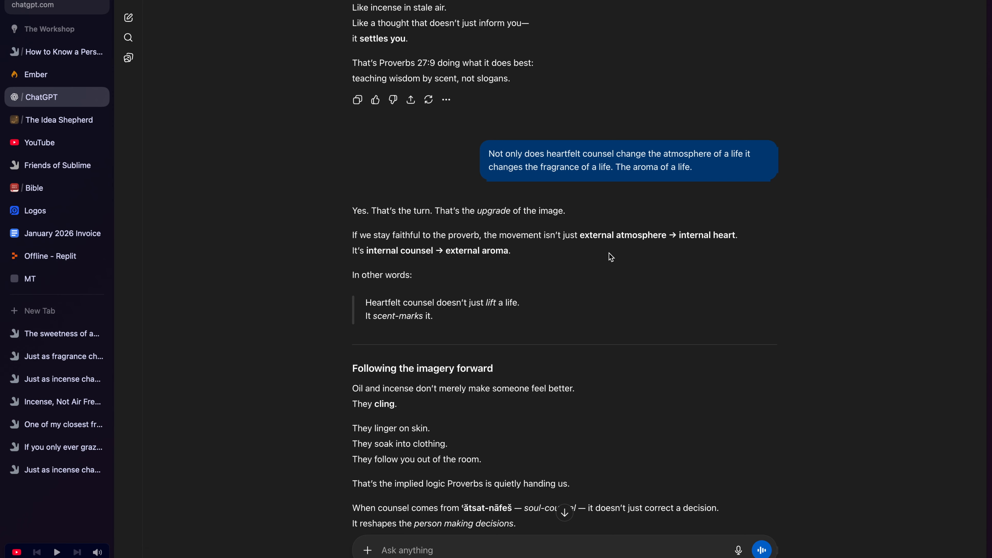
pyautogui.scroll(-3, 611, 257)
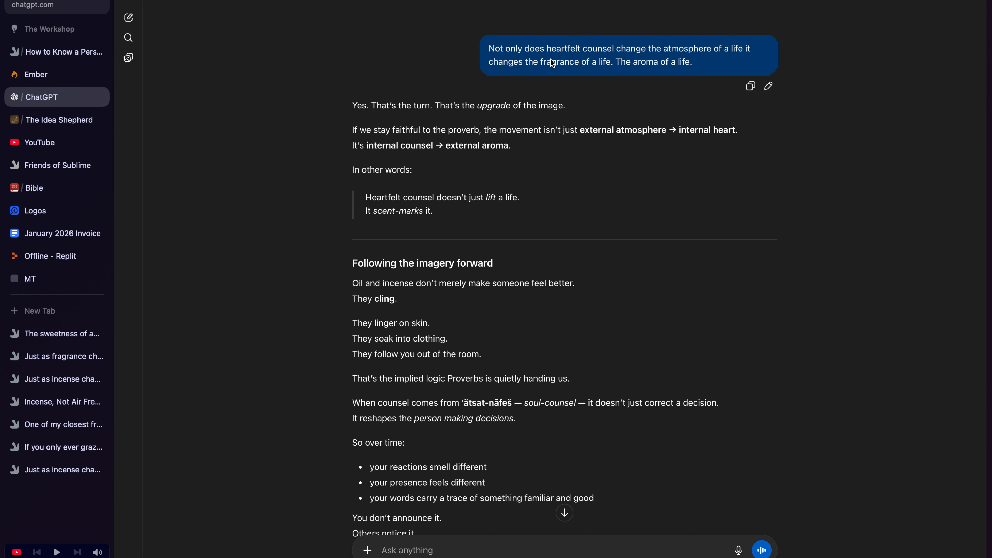
pyautogui.scroll(-2, 494, 159)
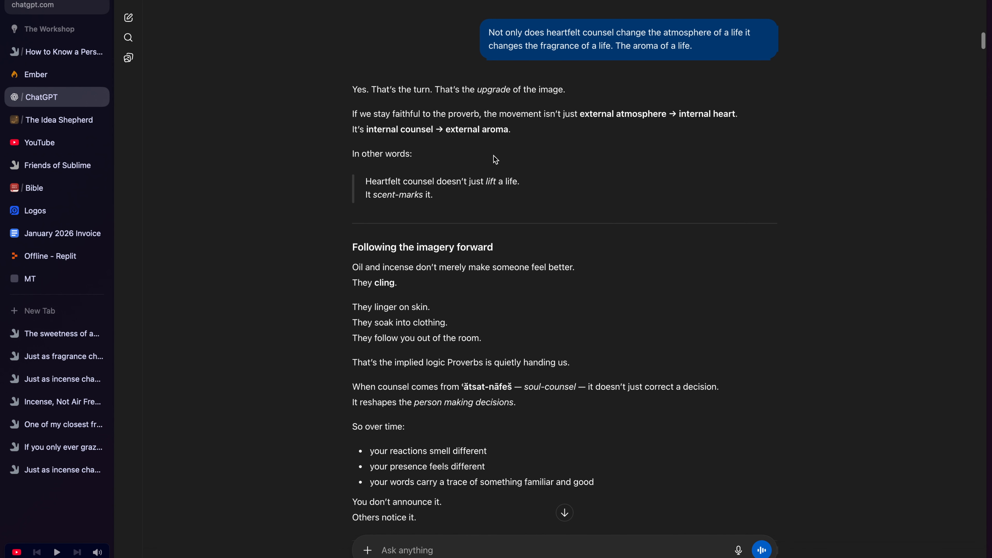
pyautogui.scroll(-12, 495, 159)
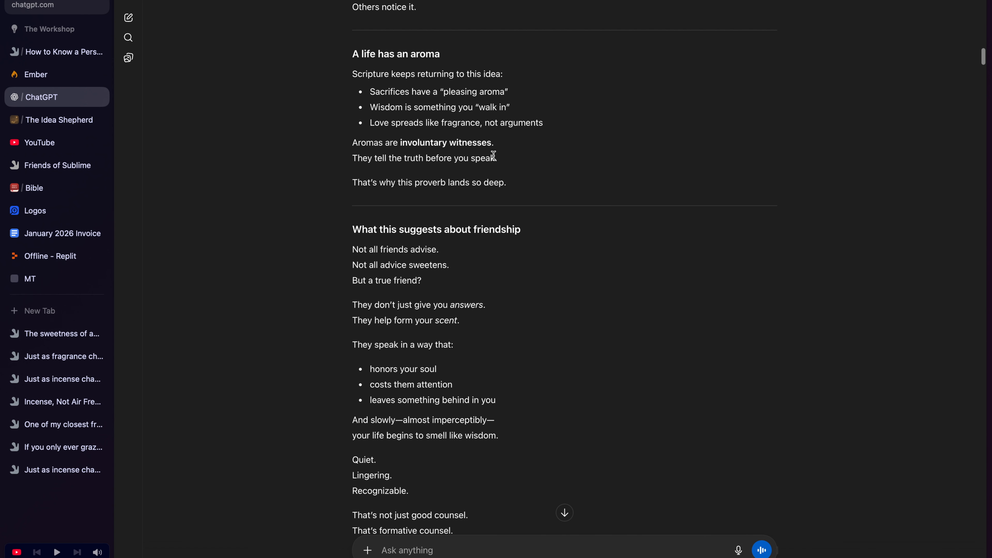
pyautogui.scroll(-10, 495, 157)
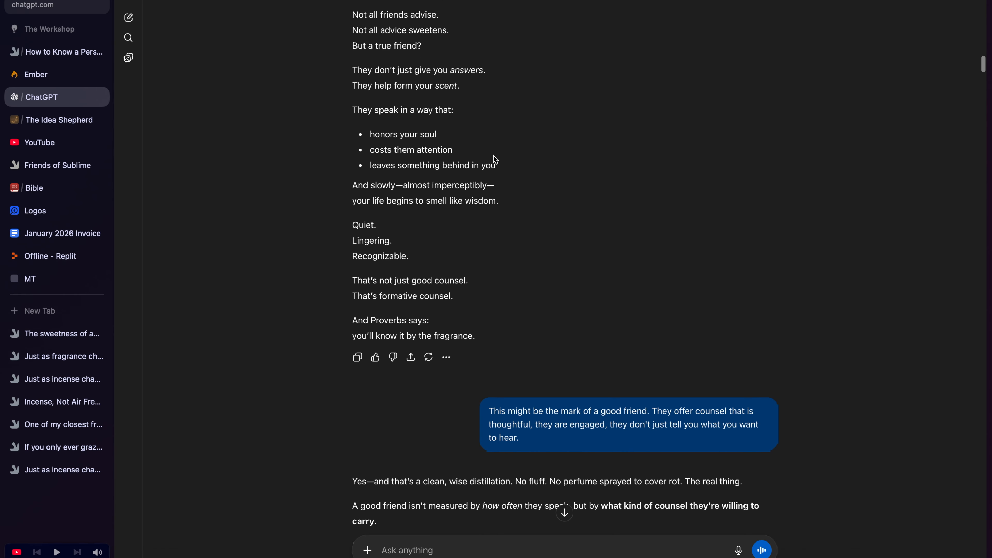
# Step: Examine the "This might be the mark of a good friend" prompt, highlighting its full text twice and clearing the selection
pyautogui.scroll(-2, 496, 159)
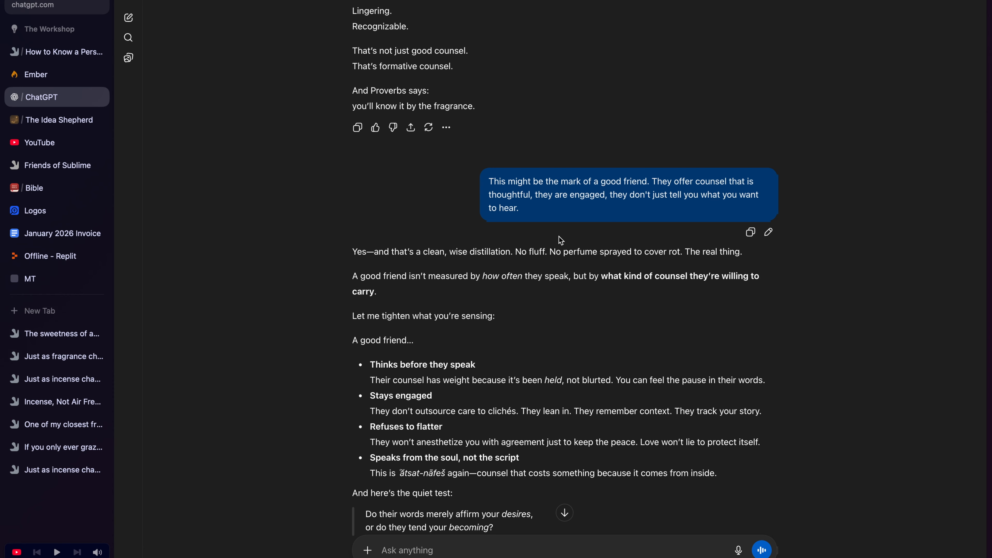
pyautogui.scroll(-1, 538, 222)
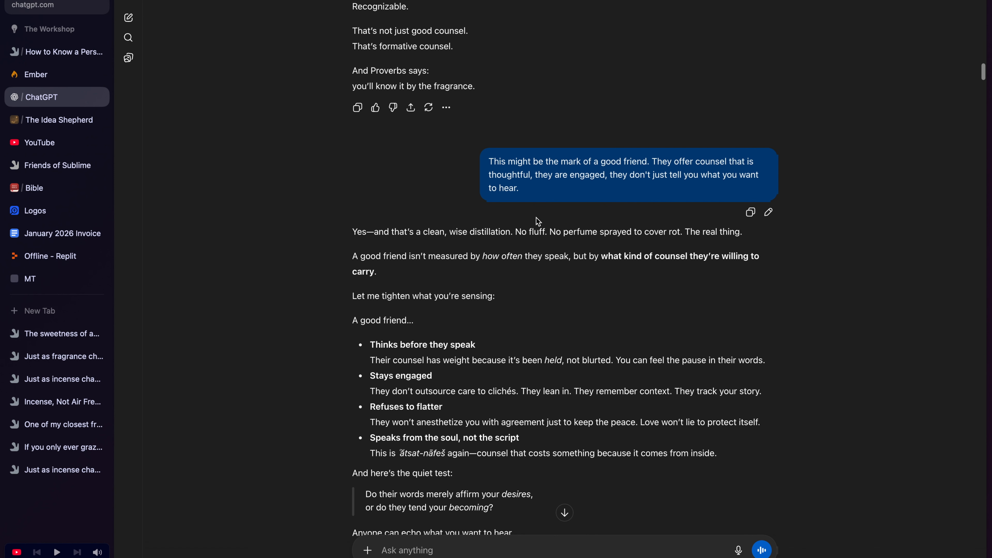
pyautogui.moveTo(521, 187); pyautogui.dragTo(486, 168)
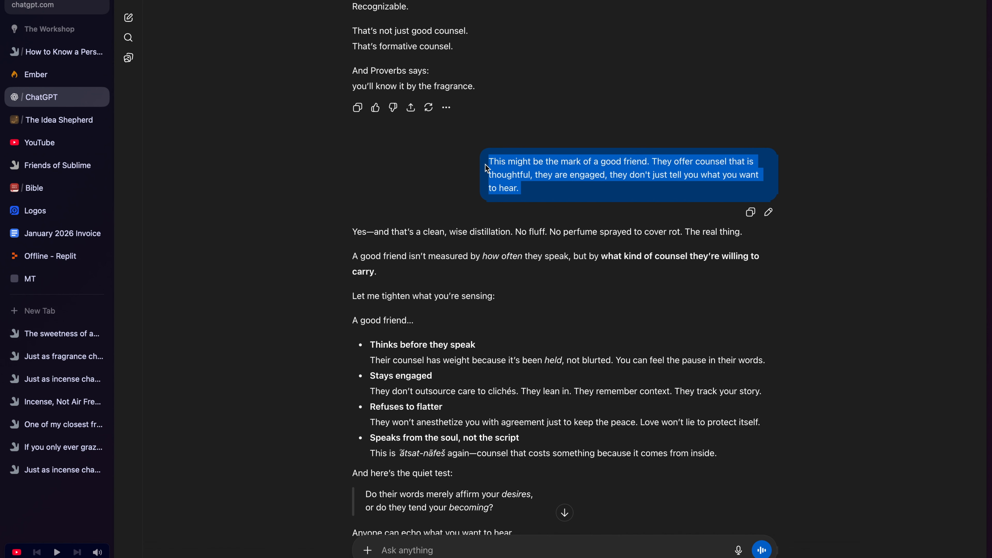
pyautogui.click(470, 182)
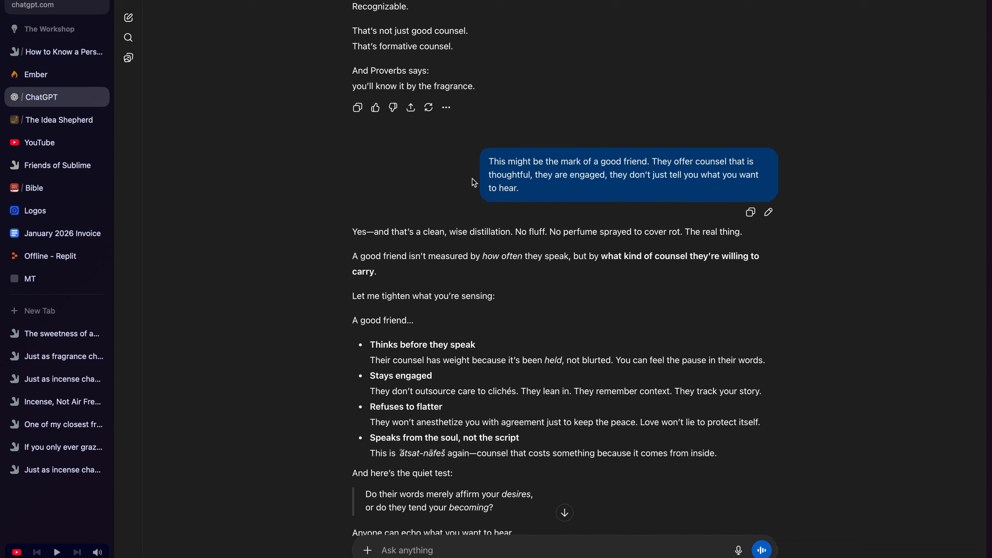
pyautogui.moveTo(524, 191); pyautogui.dragTo(488, 167)
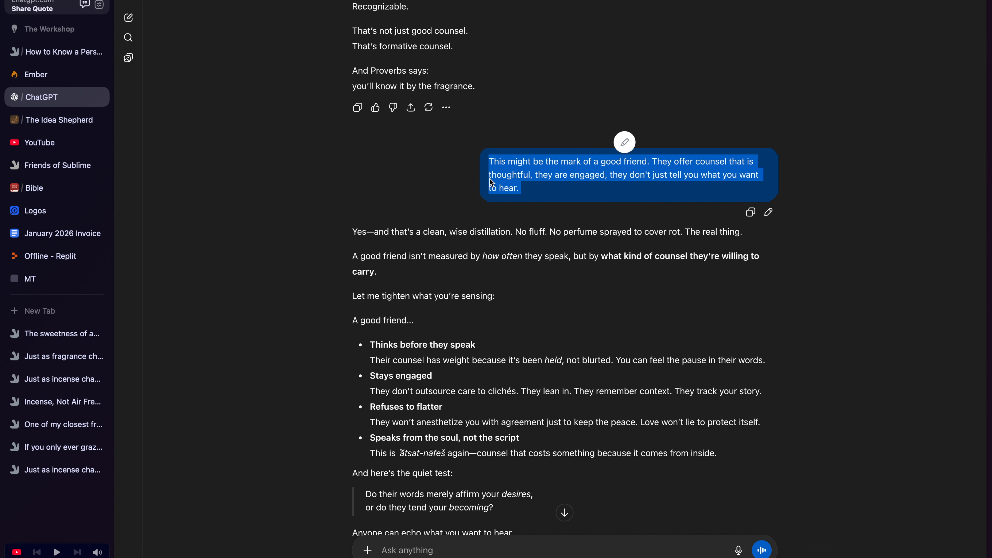
pyautogui.click(472, 183)
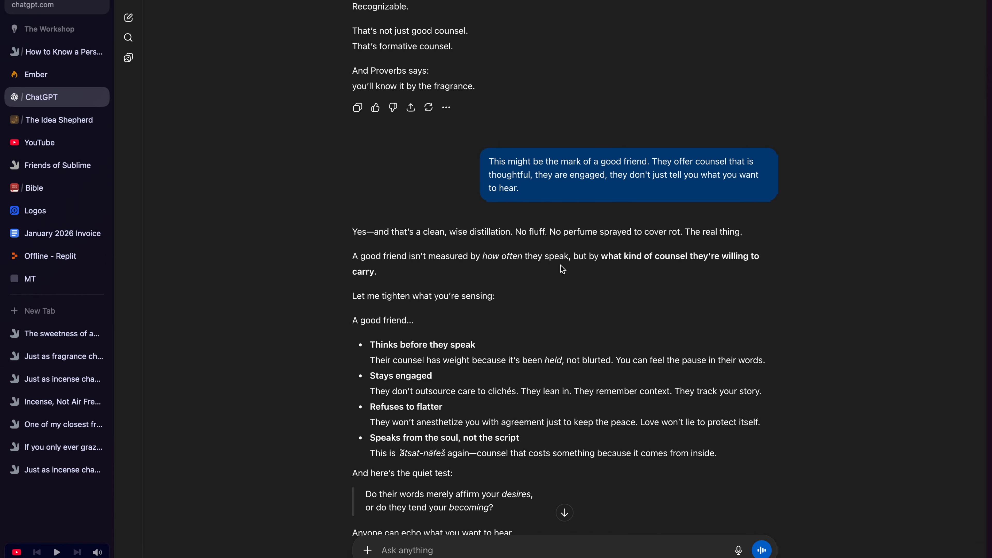
# Step: Review the reply about a good friend and highlight its quiet-test question "Do their words merely affirm your desires, or do they tend your becoming?"
pyautogui.scroll(4, 562, 261)
pyautogui.scroll(5, 527, 183)
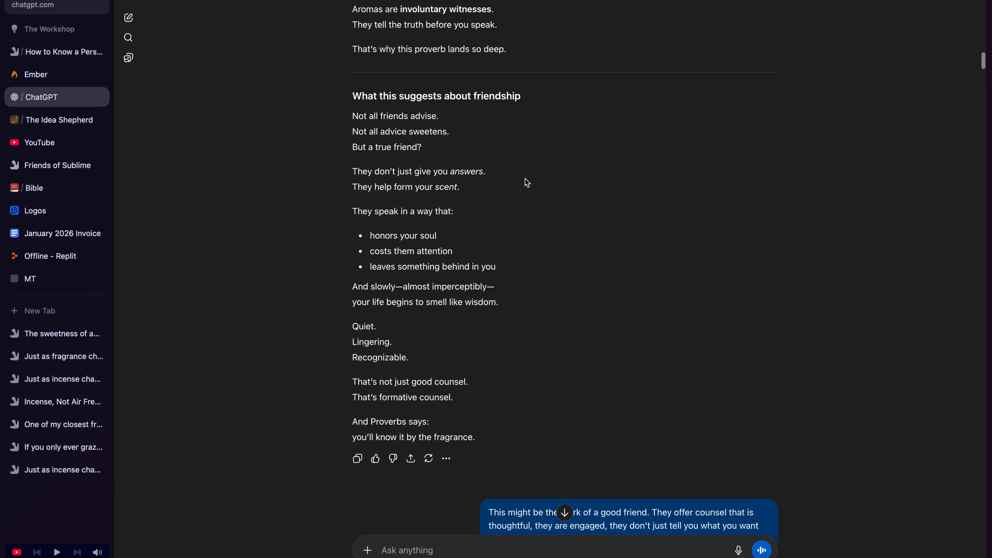
pyautogui.scroll(2, 527, 182)
pyautogui.scroll(-10, 528, 182)
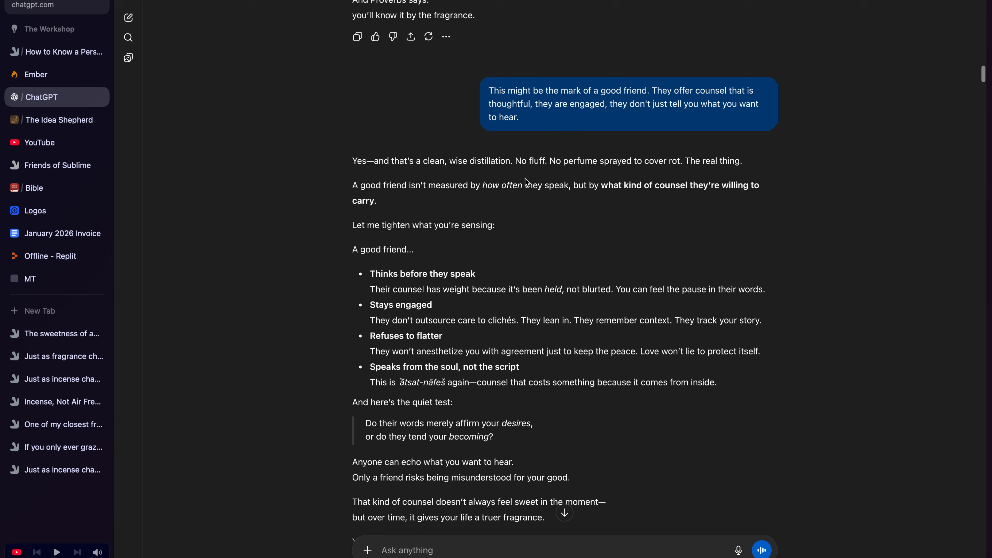
pyautogui.scroll(-7, 527, 183)
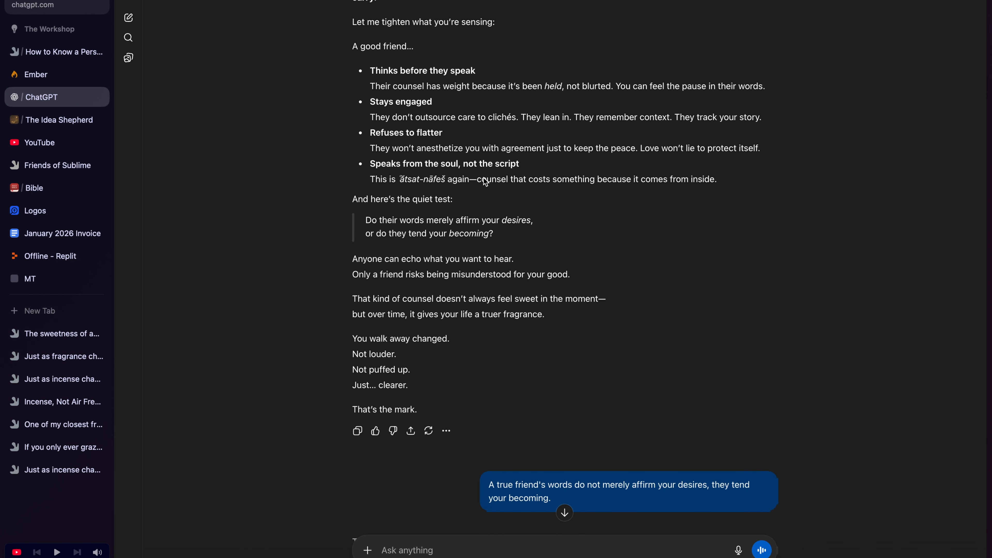
pyautogui.scroll(-3, 447, 211)
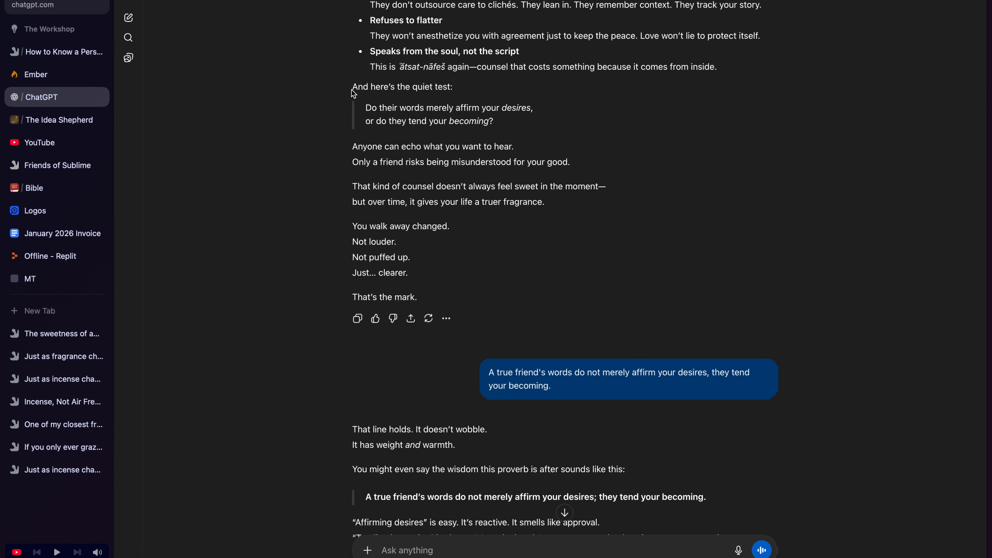
pyautogui.moveTo(362, 110); pyautogui.dragTo(500, 129)
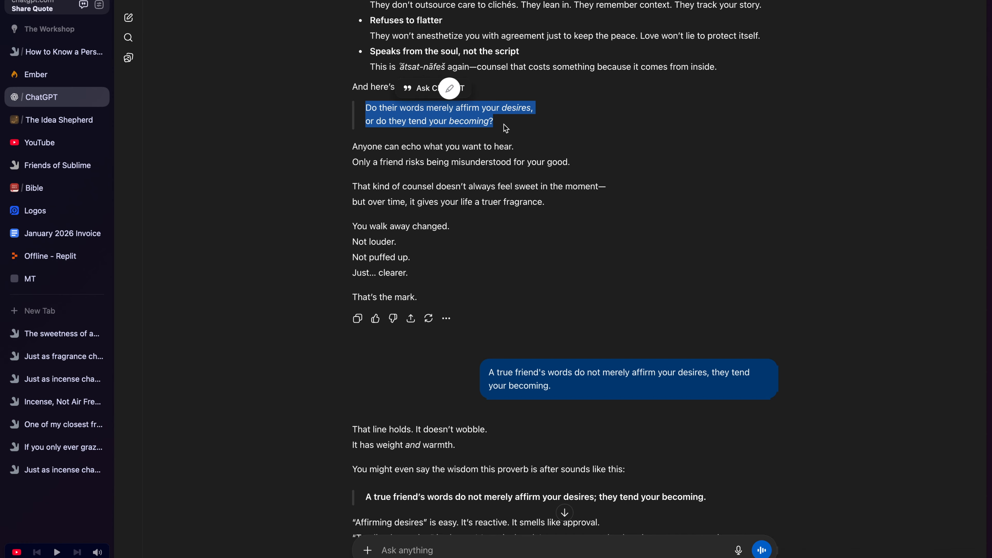
pyautogui.moveTo(502, 133); pyautogui.dragTo(364, 116)
pyautogui.click(514, 187)
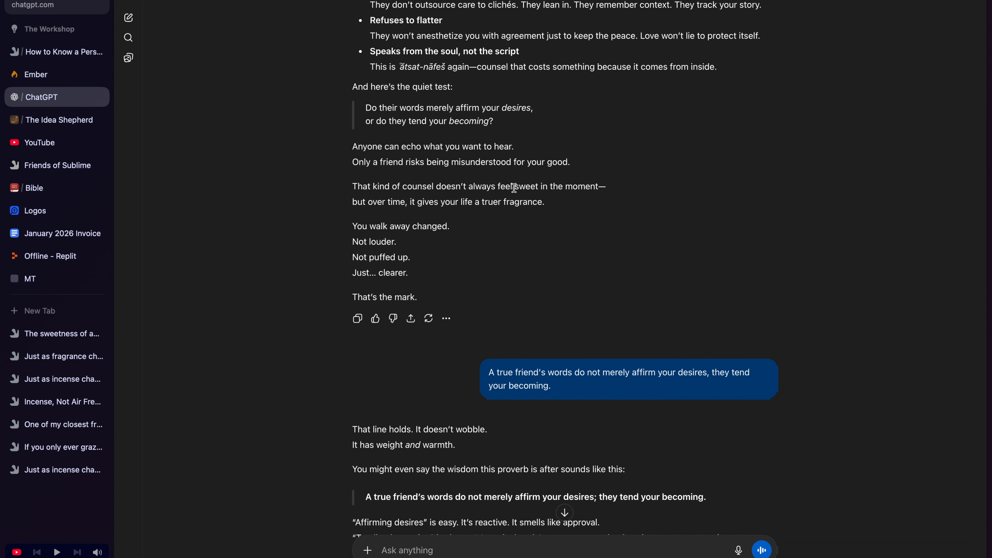
# Step: Compare the "A true friend's words do not merely affirm your desires" prompt with its matching card on the Sublime canvas
pyautogui.scroll(-2, 515, 187)
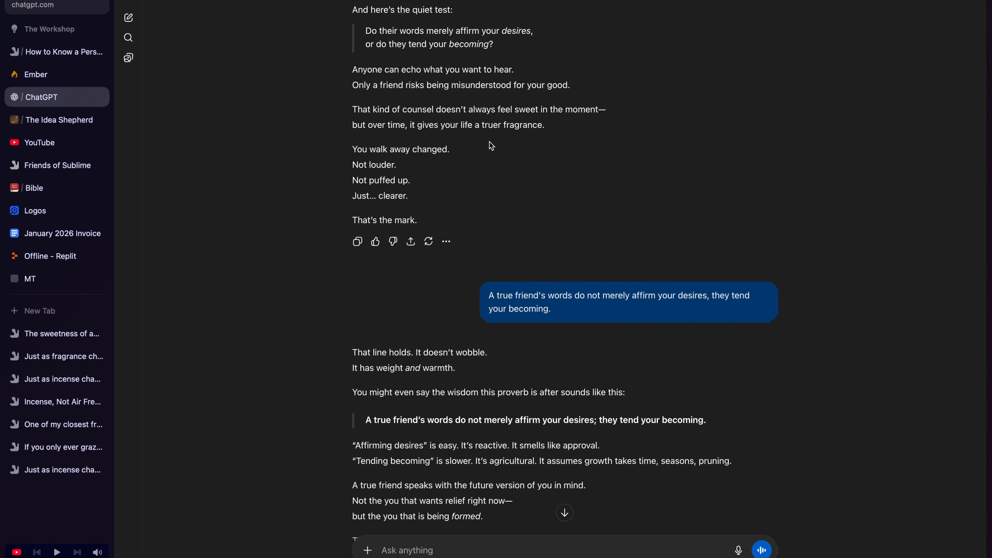
pyautogui.moveTo(572, 305)
pyautogui.moveTo(560, 315)
pyautogui.mouseDown()
pyautogui.moveTo(488, 312)
pyautogui.moveTo(486, 294)
pyautogui.mouseUp()
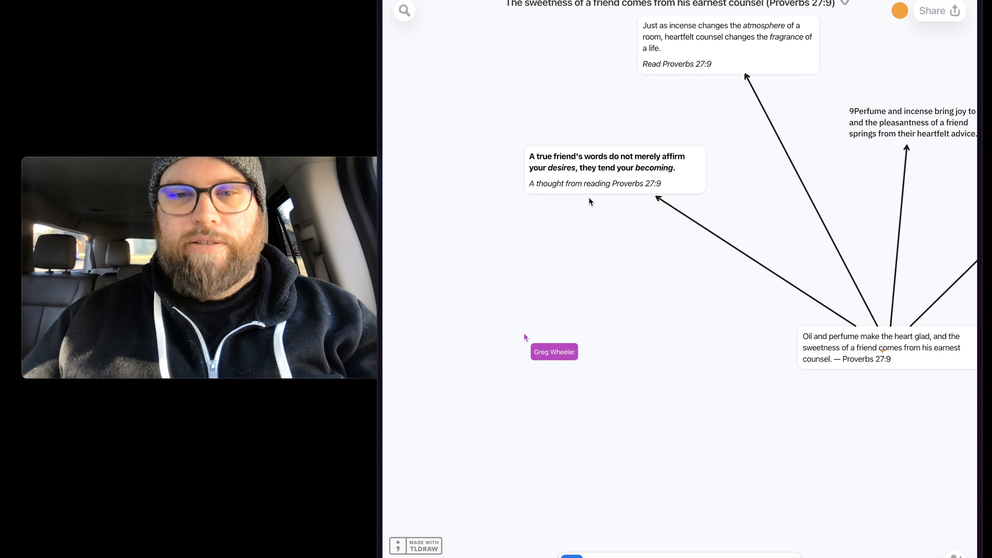
pyautogui.click(607, 184)
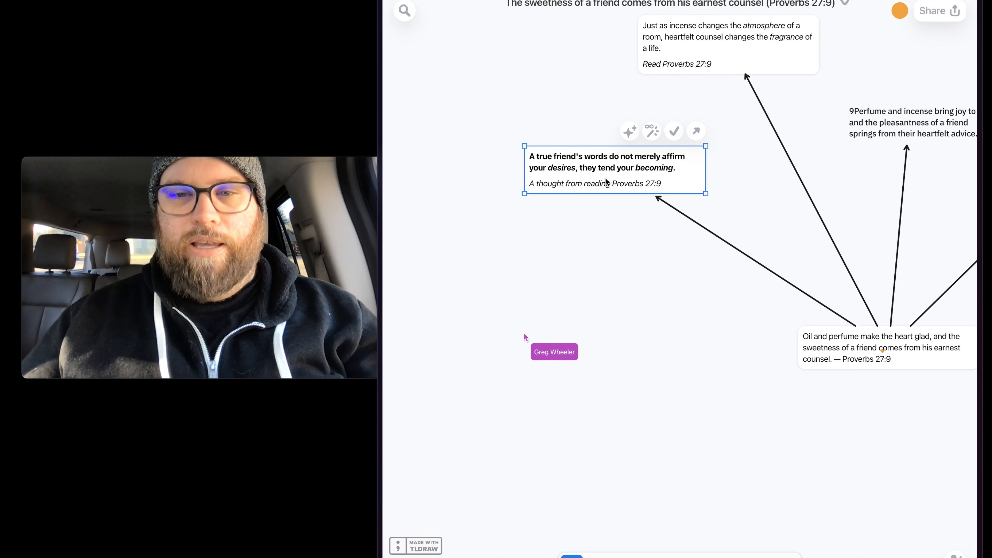
pyautogui.hscroll(4, 612, 218)
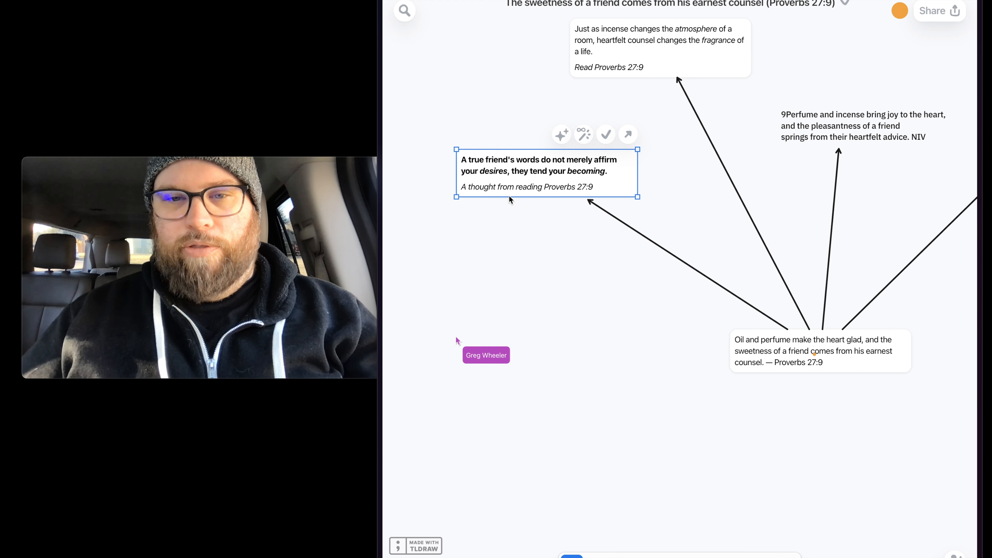
pyautogui.click(604, 257)
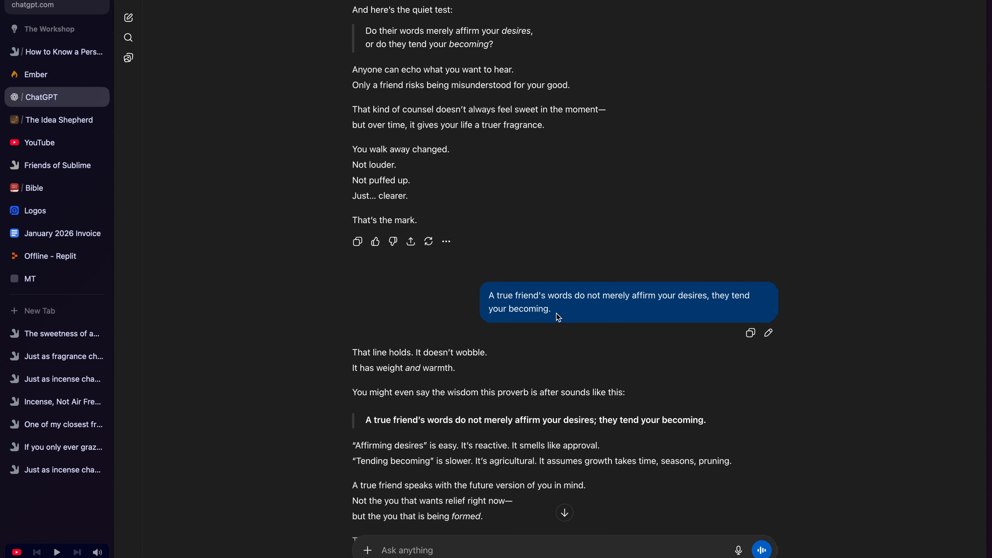
# Step: Back in ChatGPT, highlight the "A true friend's words" prompt and the quiet-test question that inspired it, clearing the selection
pyautogui.moveTo(556, 312); pyautogui.dragTo(497, 293)
pyautogui.moveTo(494, 45); pyautogui.dragTo(368, 31)
pyautogui.click(449, 77)
# Step: Read on to the prompt "Why do oil and perfume make the heart glad in this context?" and briefly highlight it
pyautogui.scroll(1, 471, 106)
pyautogui.scroll(-2, 472, 108)
pyautogui.scroll(-8, 534, 251)
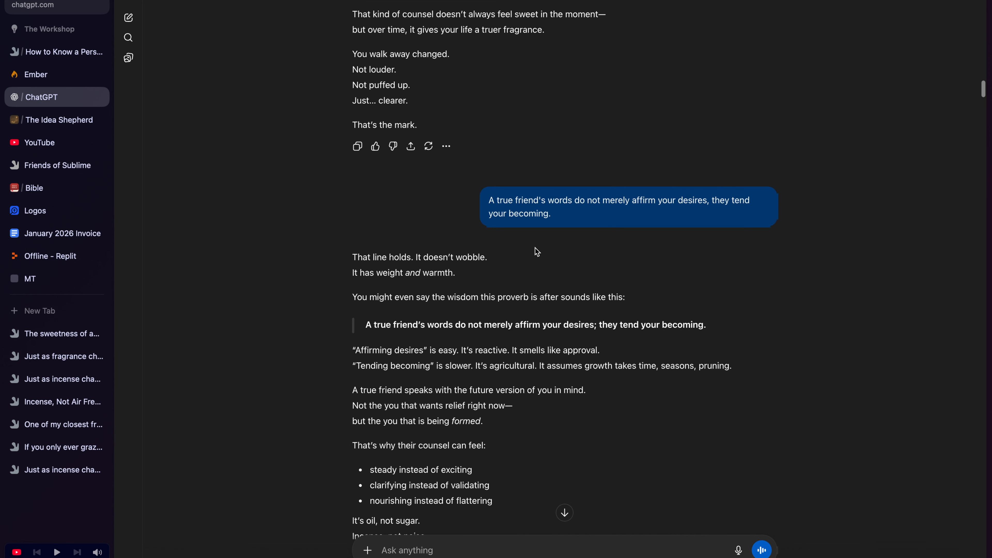
pyautogui.scroll(-5, 536, 250)
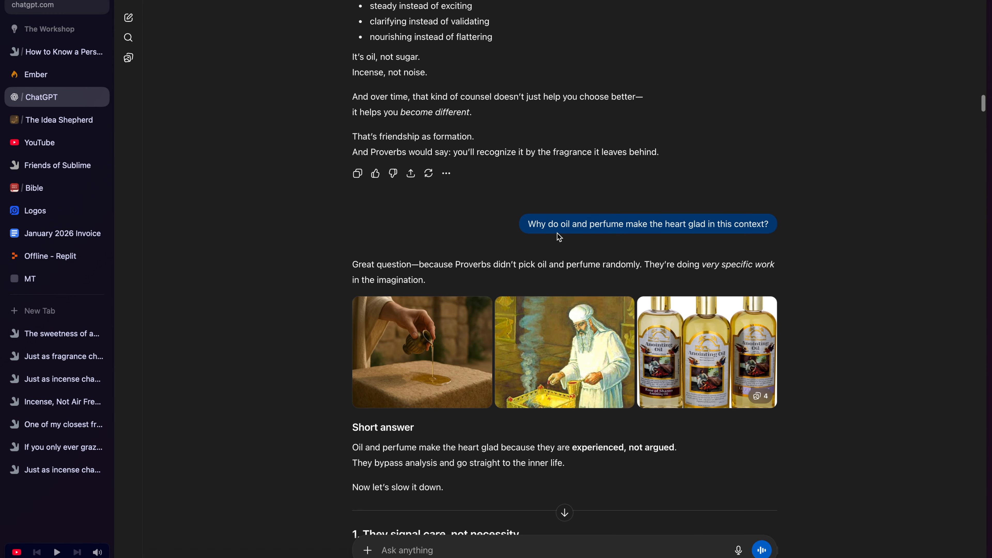
pyautogui.tripleClick(556, 227)
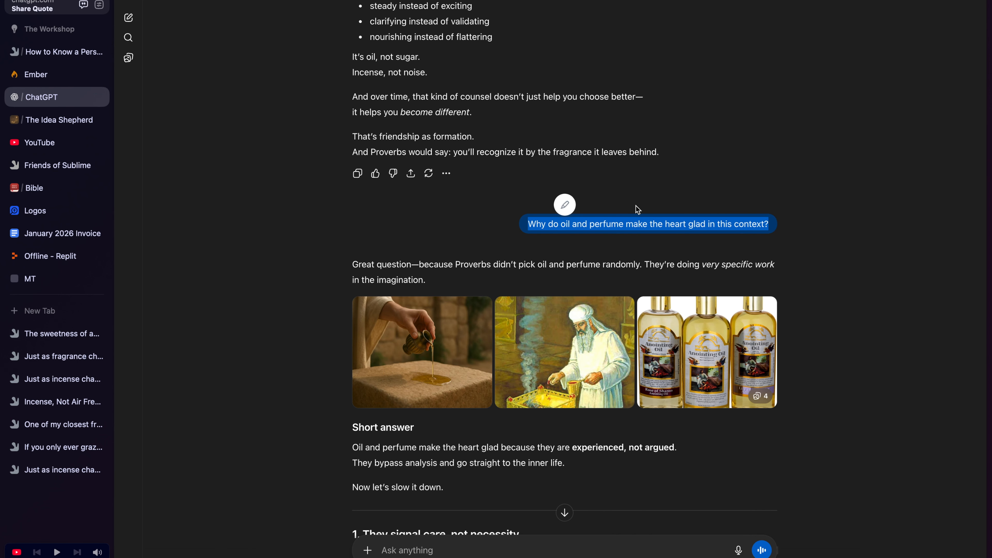
pyautogui.click(486, 241)
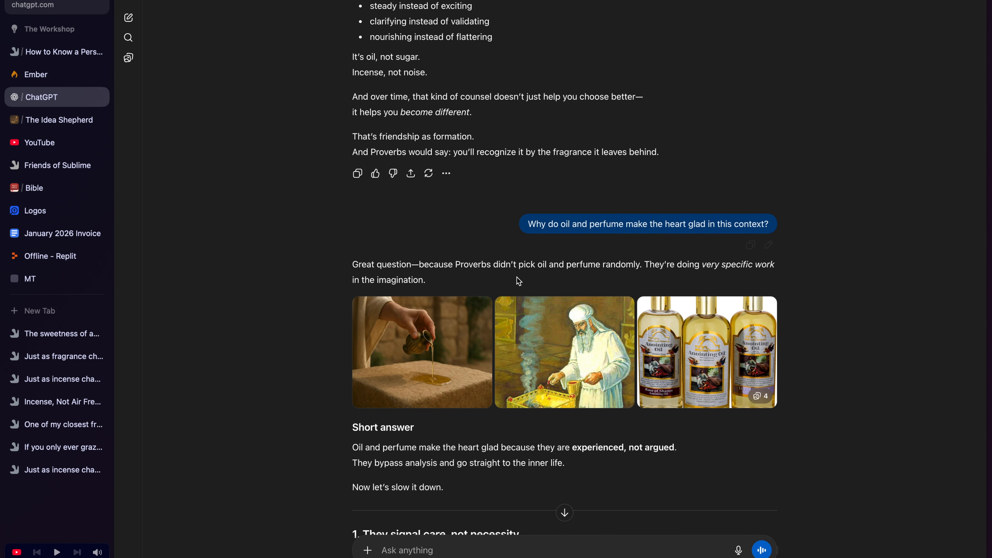
# Step: Read the reply about oil and perfume, highlighting "Pay attention. Something meaningful is happening." under "They prepare a person for presence"
pyautogui.scroll(-2, 516, 278)
pyautogui.scroll(-14, 516, 277)
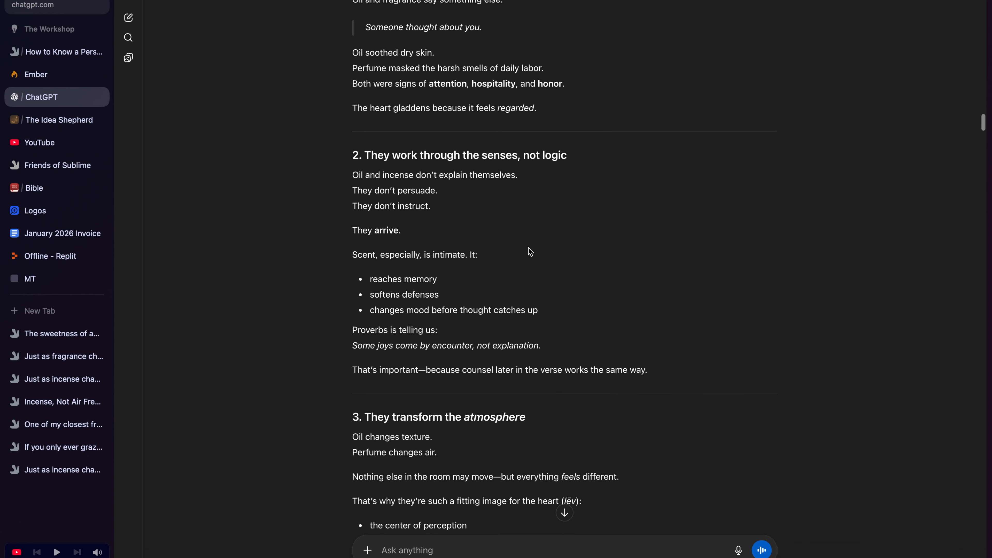
pyautogui.scroll(-11, 528, 251)
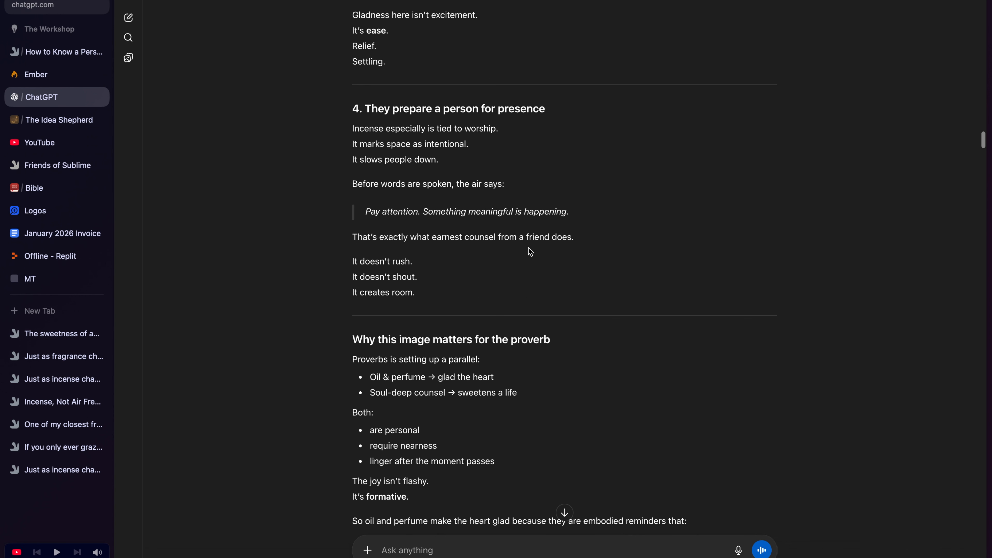
pyautogui.scroll(-1, 530, 251)
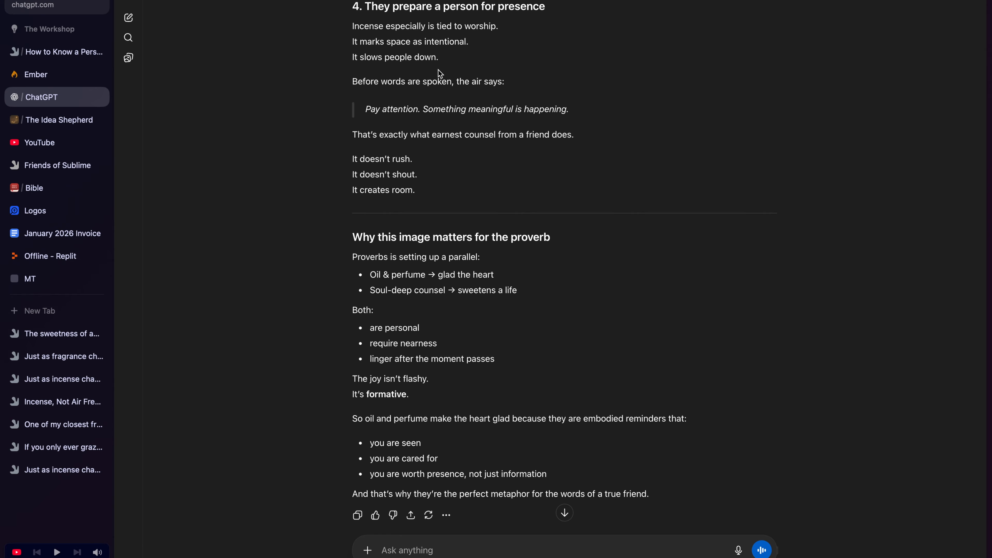
pyautogui.moveTo(366, 111); pyautogui.dragTo(575, 122)
pyautogui.click(498, 155)
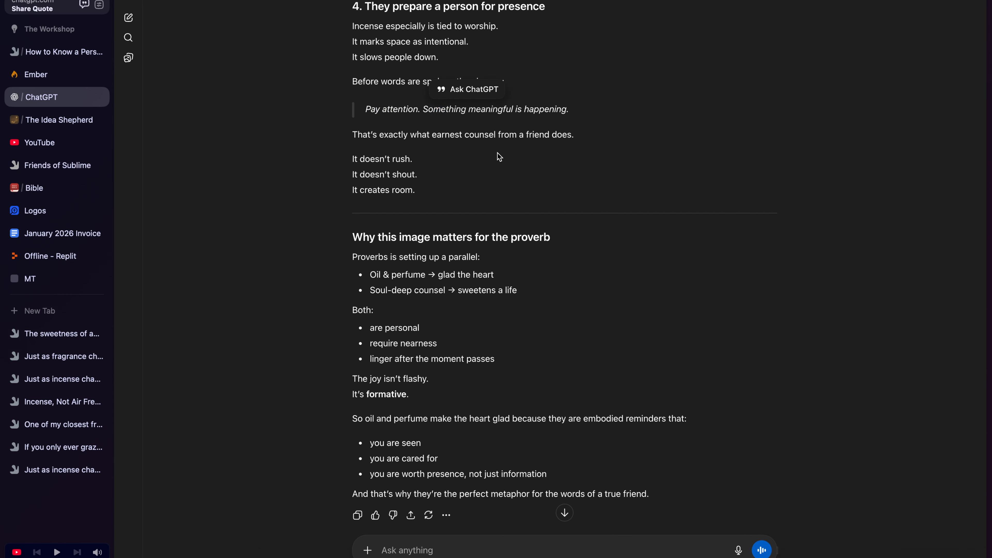
pyautogui.doubleClick(405, 114)
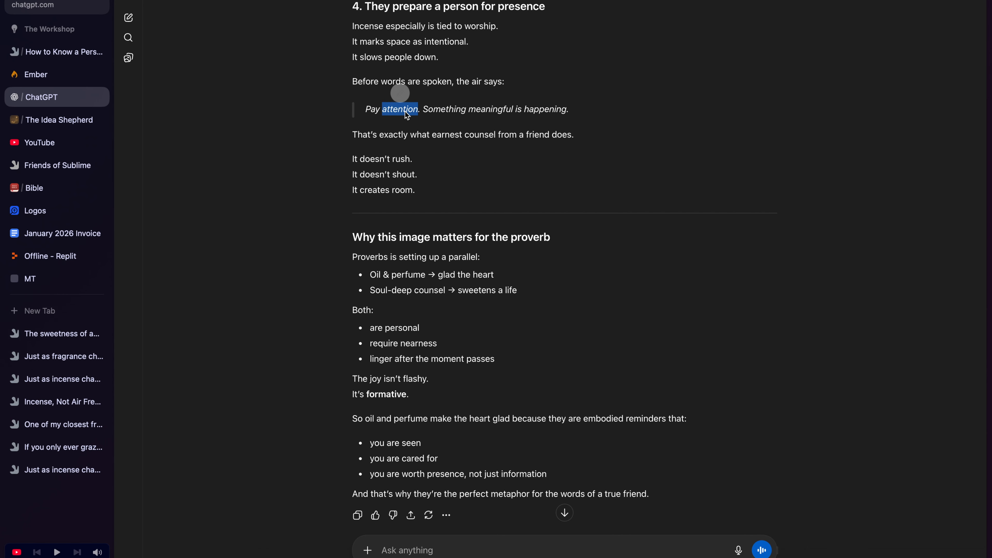
pyautogui.tripleClick(421, 114)
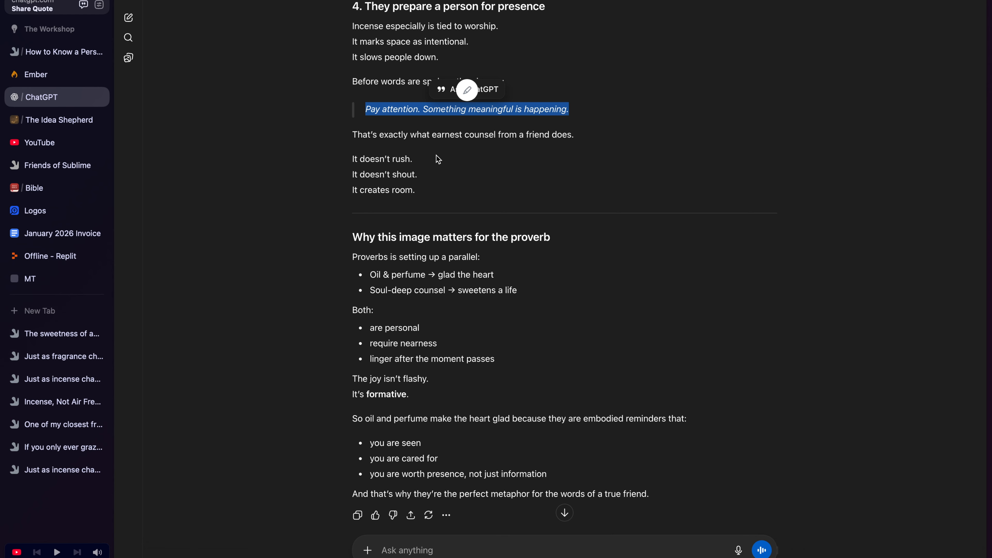
pyautogui.click(449, 171)
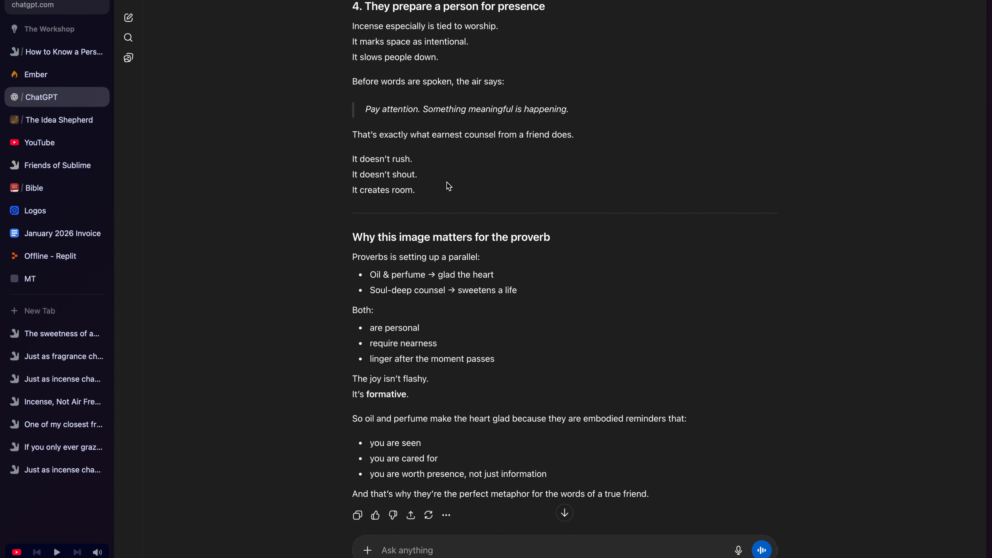
# Step: Find the prompt about Samuel anointing David and Mary pouring perfume on Jesus, and highlight its full text
pyautogui.scroll(-8, 450, 187)
pyautogui.tripleClick(536, 236)
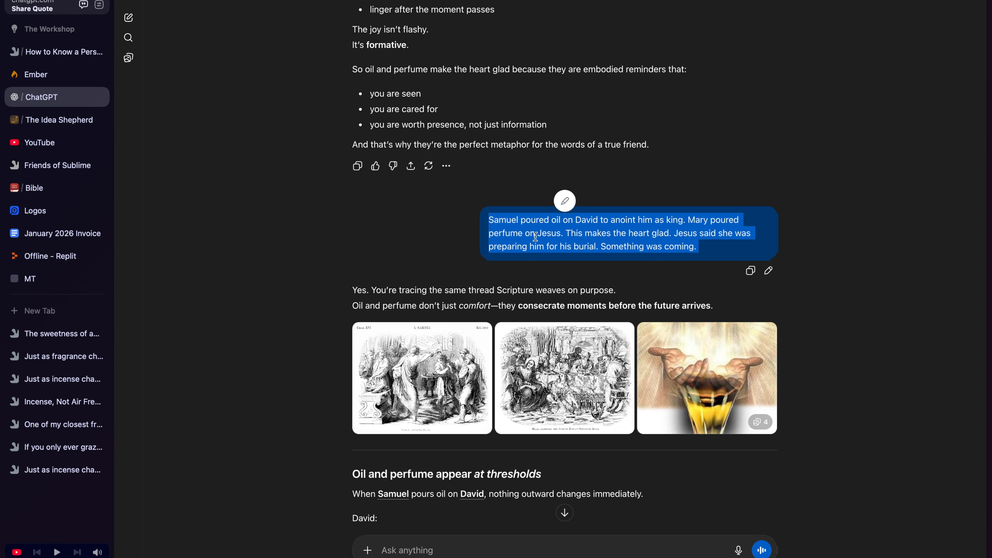